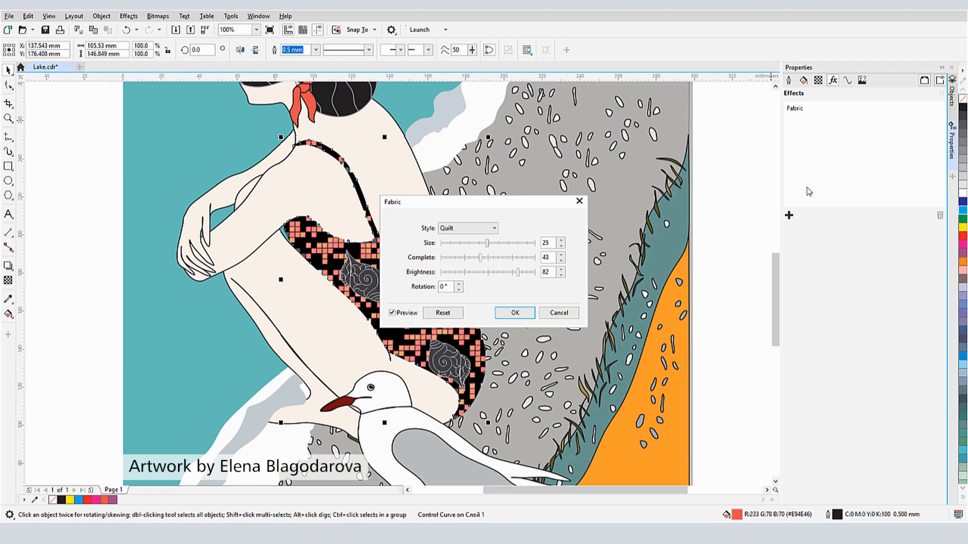
Change the swimsuit's Fabric effect to the Strings style with a larger size and lower complete amount, and hide and show the effect.
left_click(494, 229)
left_click(480, 261)
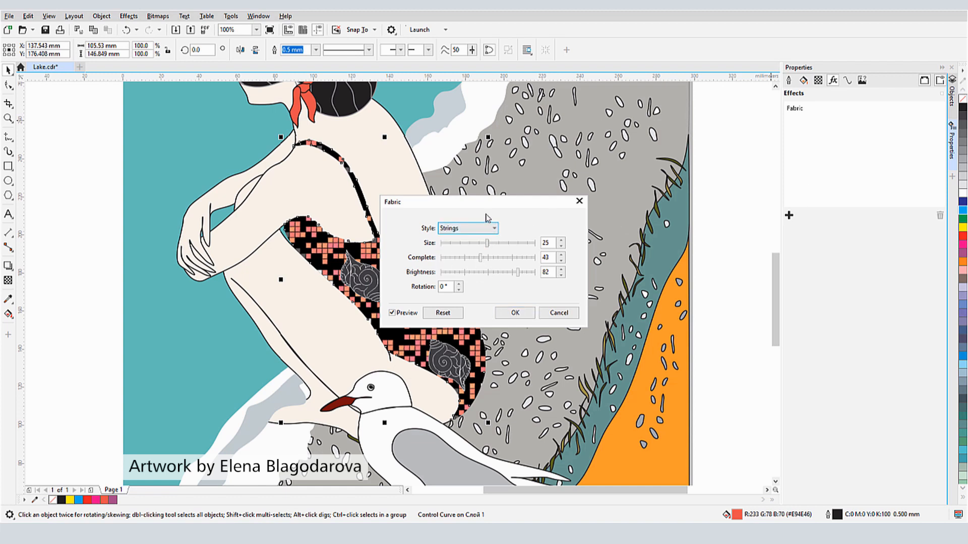
left_click_drag(486, 209, 562, 202)
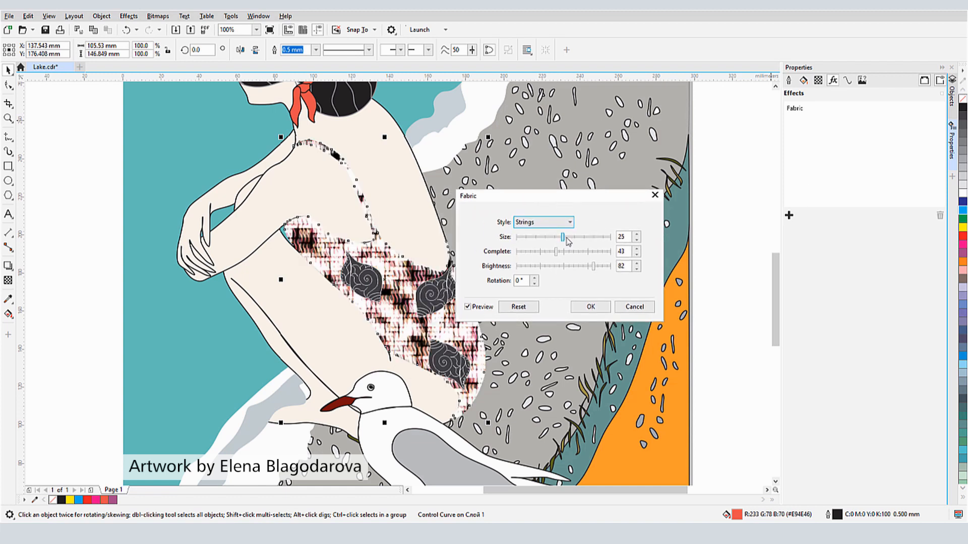
left_click_drag(566, 239, 533, 256)
key("Return")
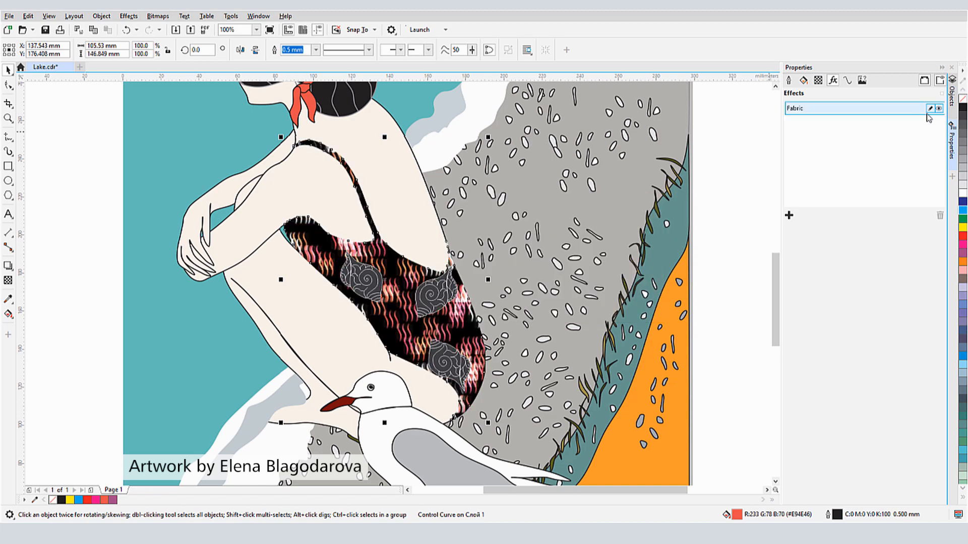
left_click(938, 108)
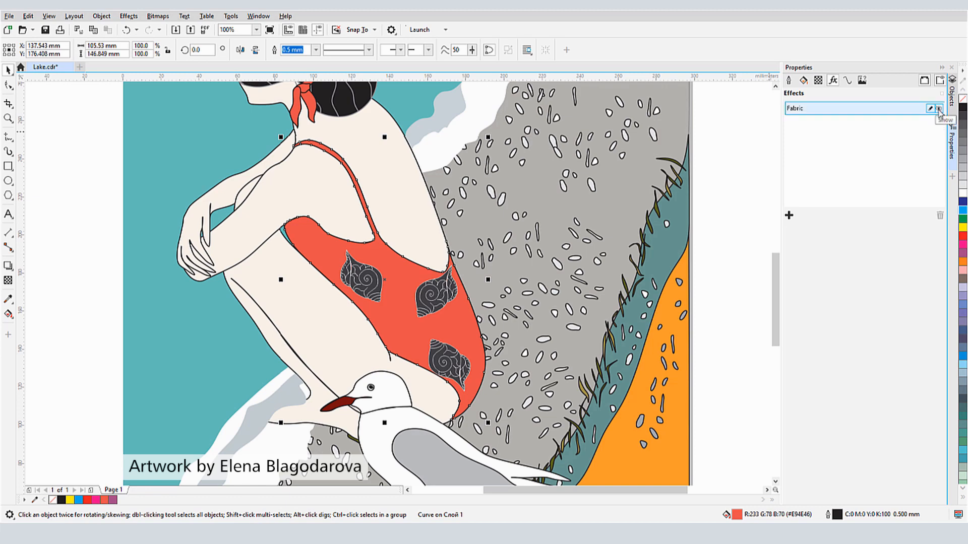
left_click(939, 109)
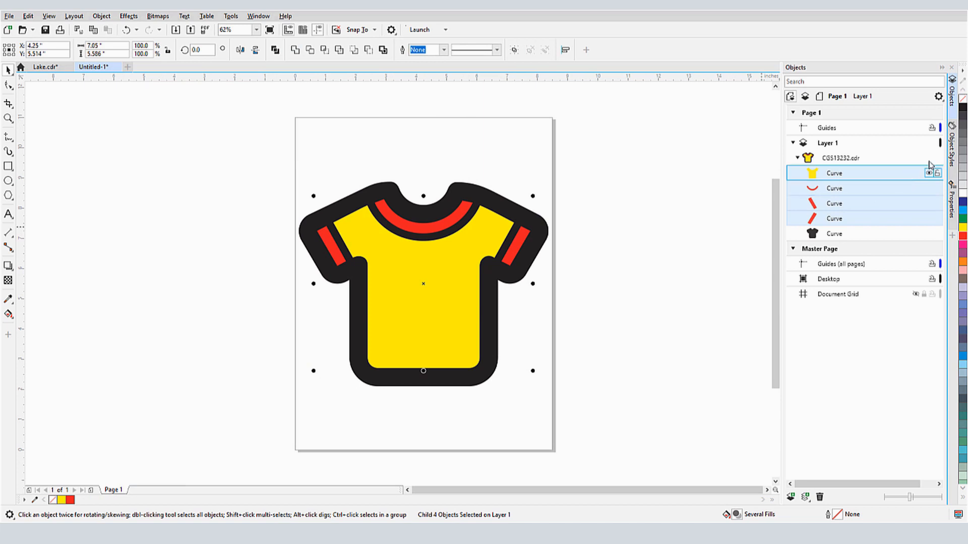
Apply the saved object style containing Crystalize, Cubist and Fabric to the selected yellow and red T-shirt curves, and clear the selection.
left_click(951, 156)
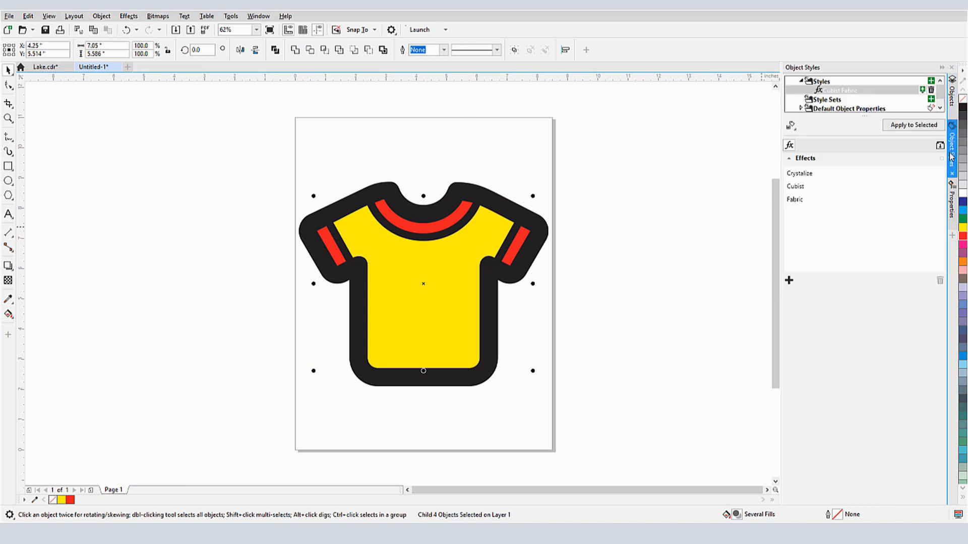
left_click(914, 125)
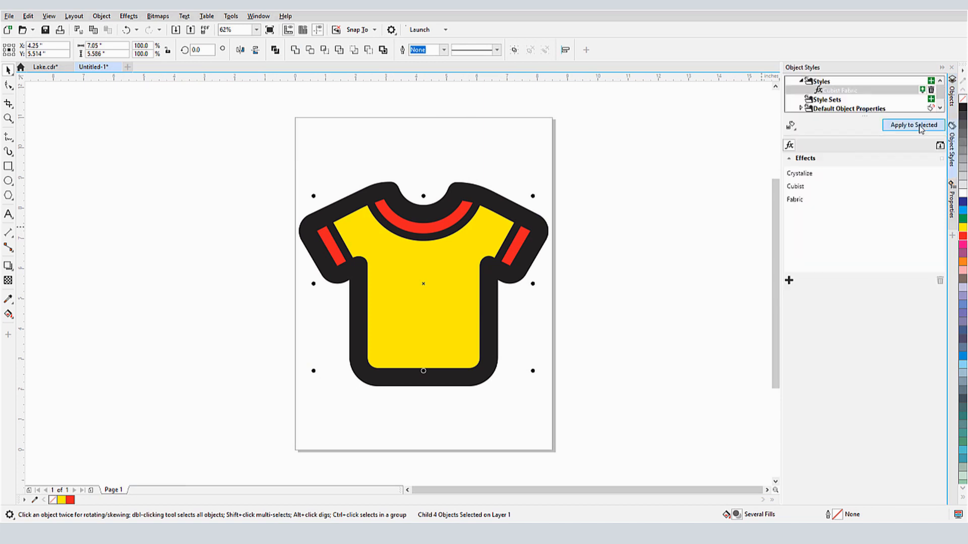
left_click(728, 198)
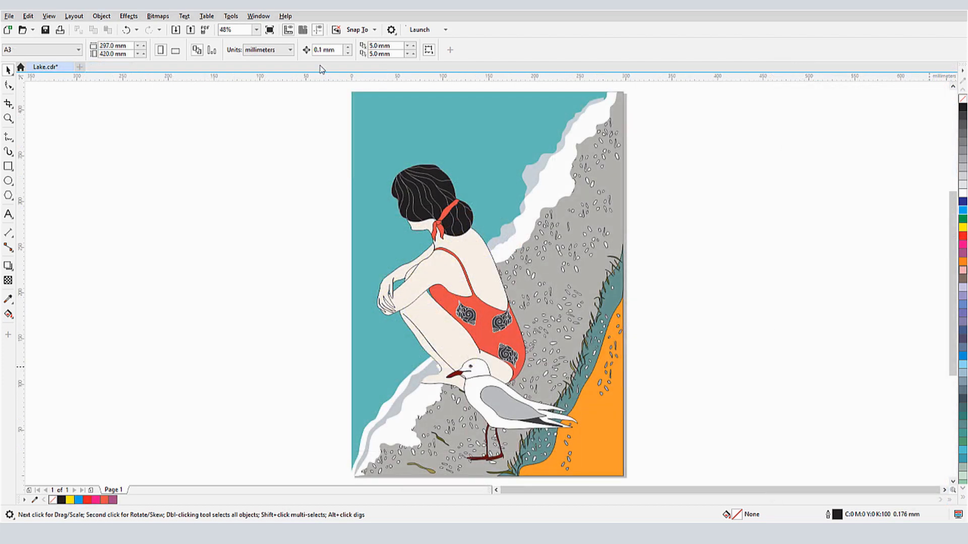
Display the Objects docker for Lake.cdr and look through its list of groups and curves.
left_click(259, 15)
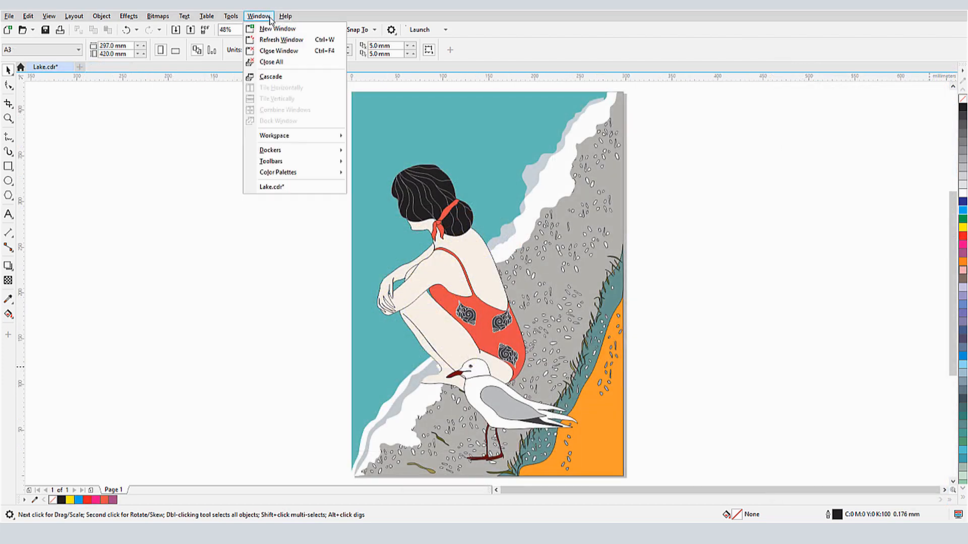
mouse_move(286, 156)
left_click(374, 135)
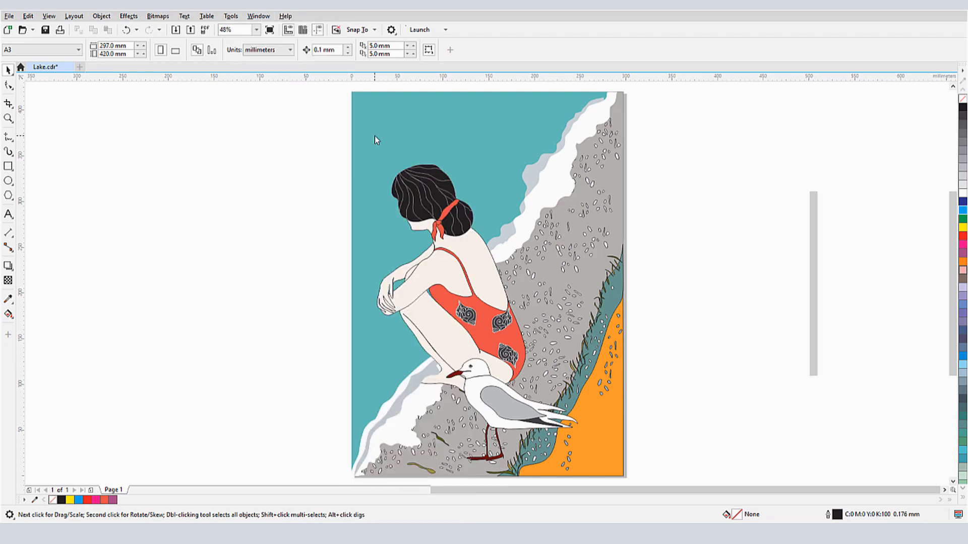
left_click(830, 142)
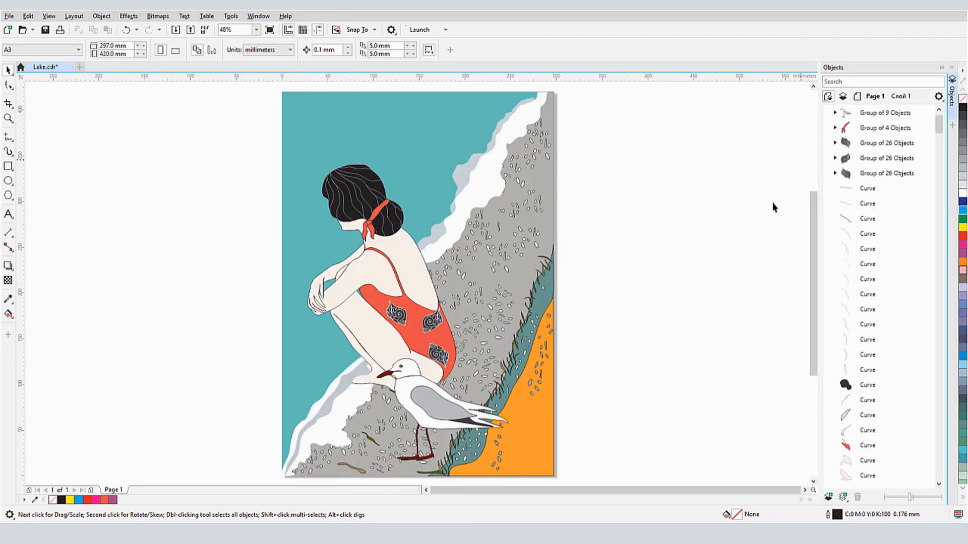
scroll(937, 131, "down", 3)
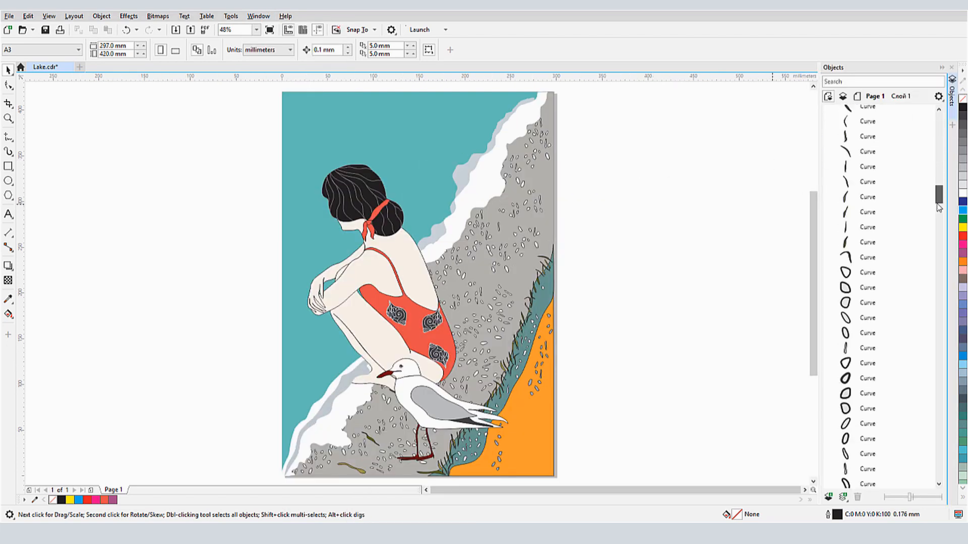
scroll(941, 116, "up", 6)
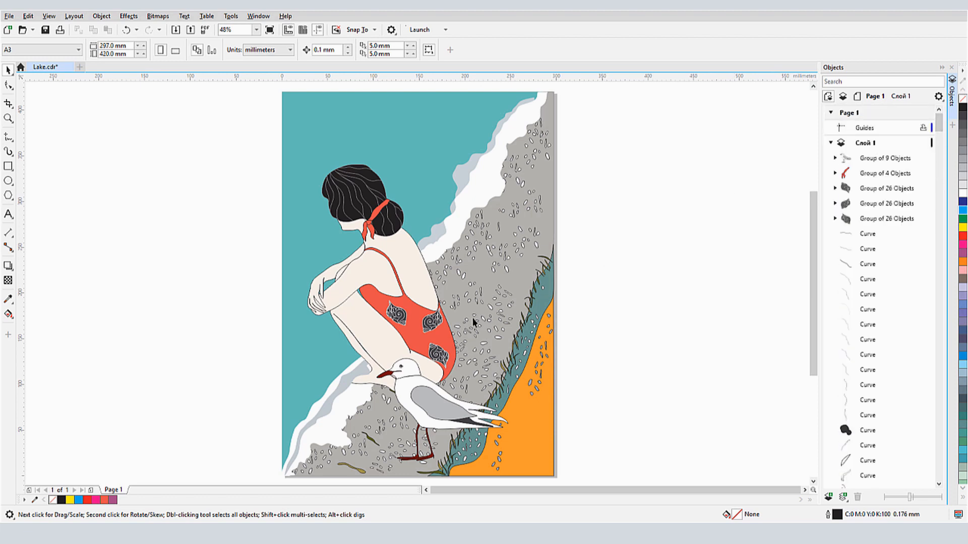
Apply the creative Fabric effect in the Quilt style to the woman's red swimsuit.
left_click(419, 339)
scroll(413, 345, "up", 2)
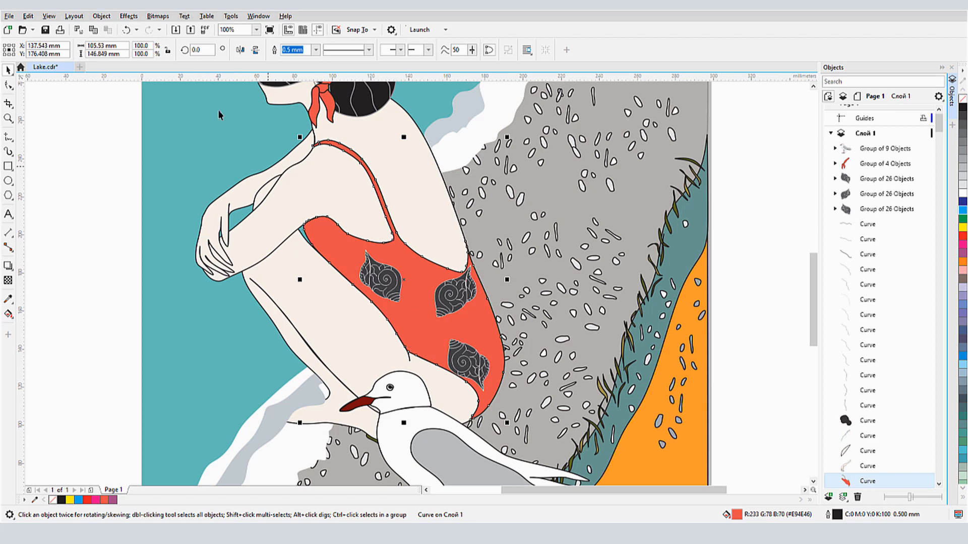
left_click(129, 15)
mouse_move(167, 134)
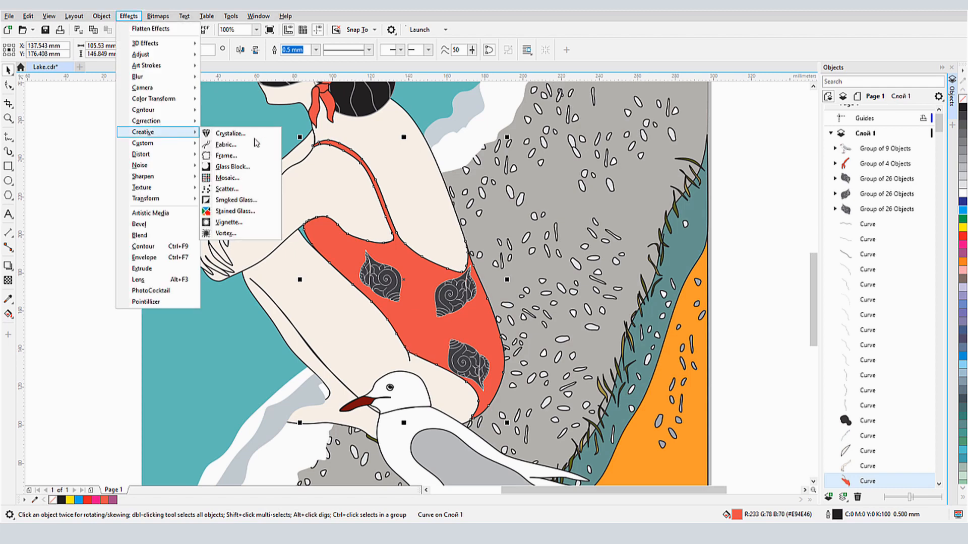
left_click(254, 155)
left_click_drag(598, 244, 657, 273)
left_click(654, 315)
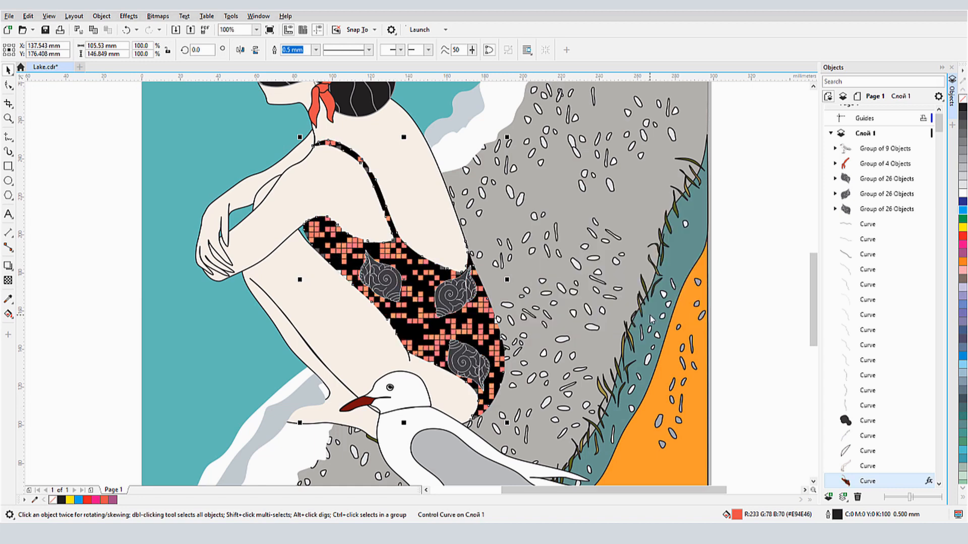
Add the Properties docker and display the effects applied to the swimsuit.
left_click(953, 125)
left_click(827, 73)
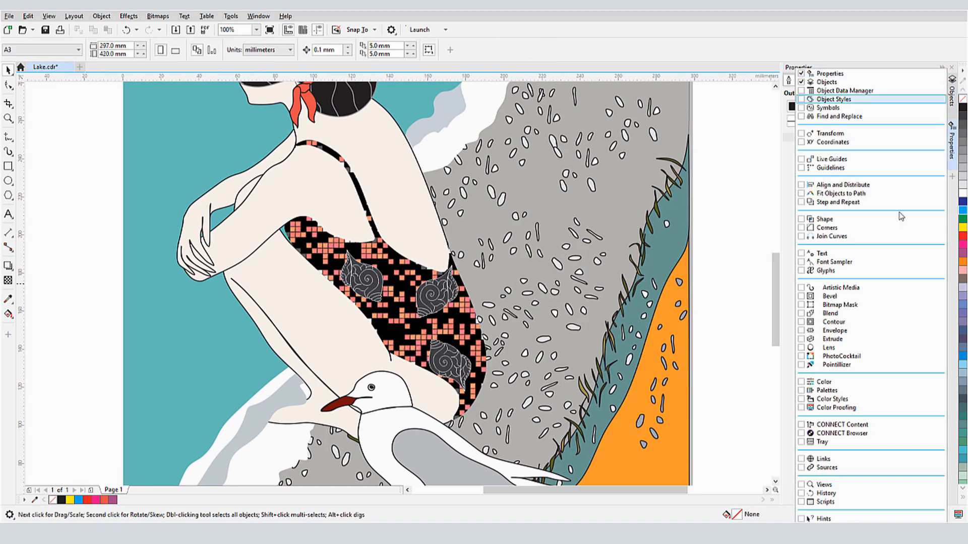
left_click(396, 340)
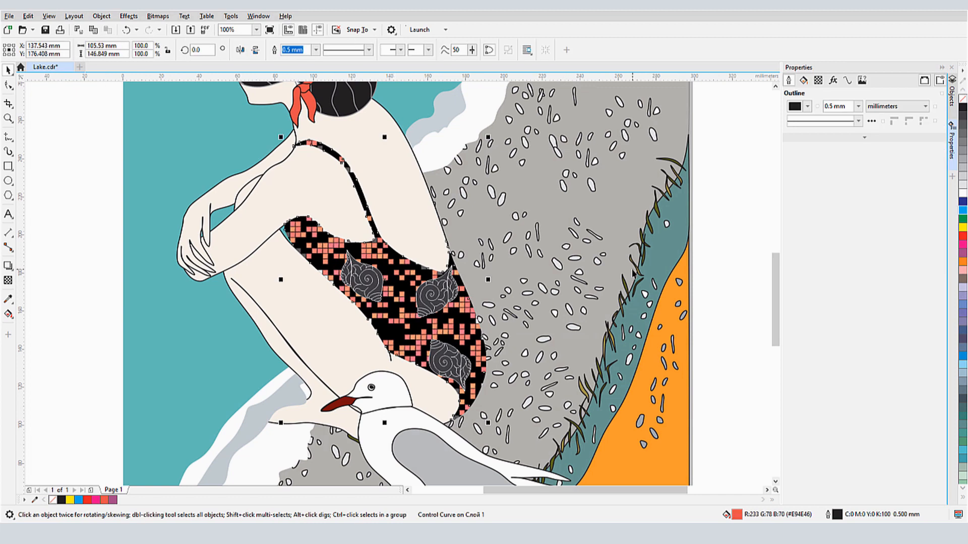
left_click(833, 82)
mouse_move(796, 110)
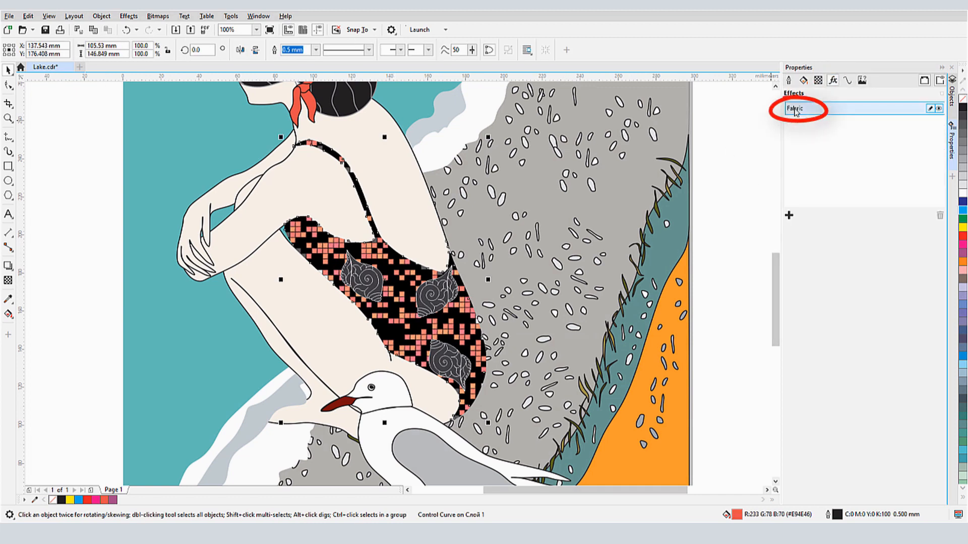
Edit the swimsuit's Fabric effect to the Strings style, increase its size, reduce its complete amount, and compare it hidden and shown.
left_click(931, 110)
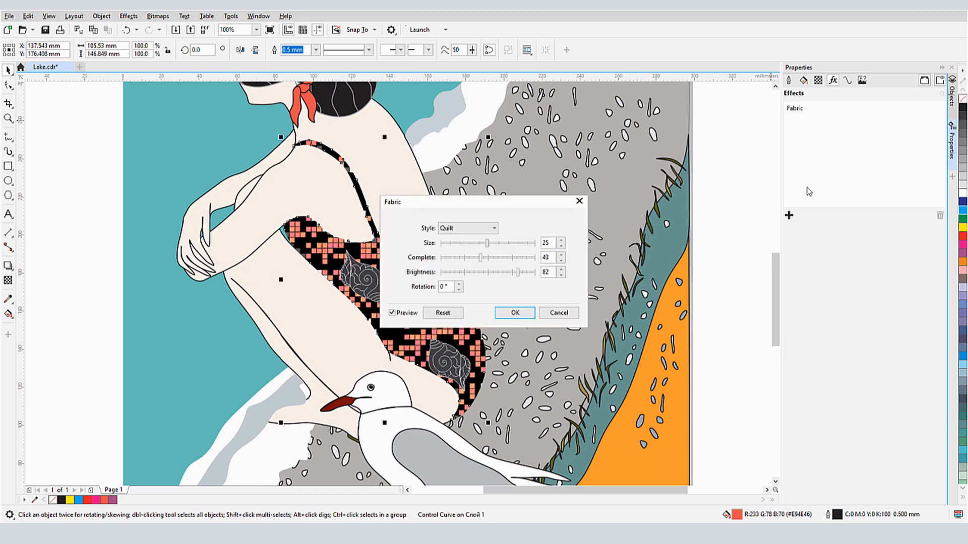
left_click(544, 222)
left_click(469, 257)
left_click_drag(563, 236, 586, 237)
left_click_drag(555, 251, 532, 251)
left_click(590, 307)
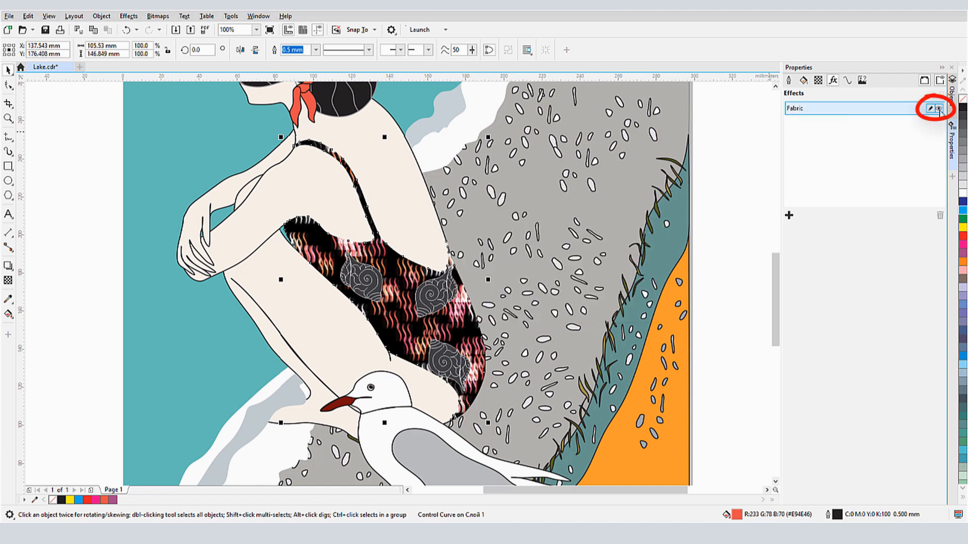
left_click(939, 108)
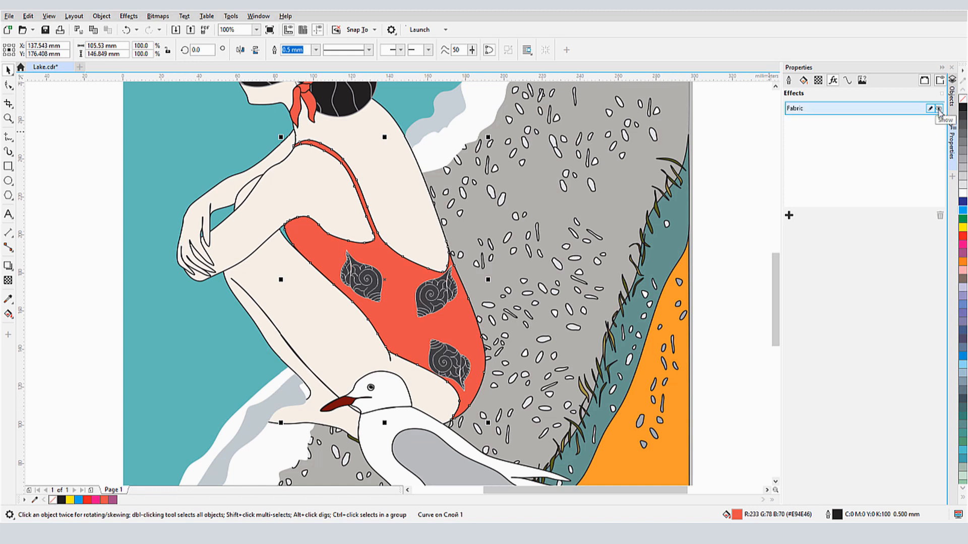
left_click(939, 108)
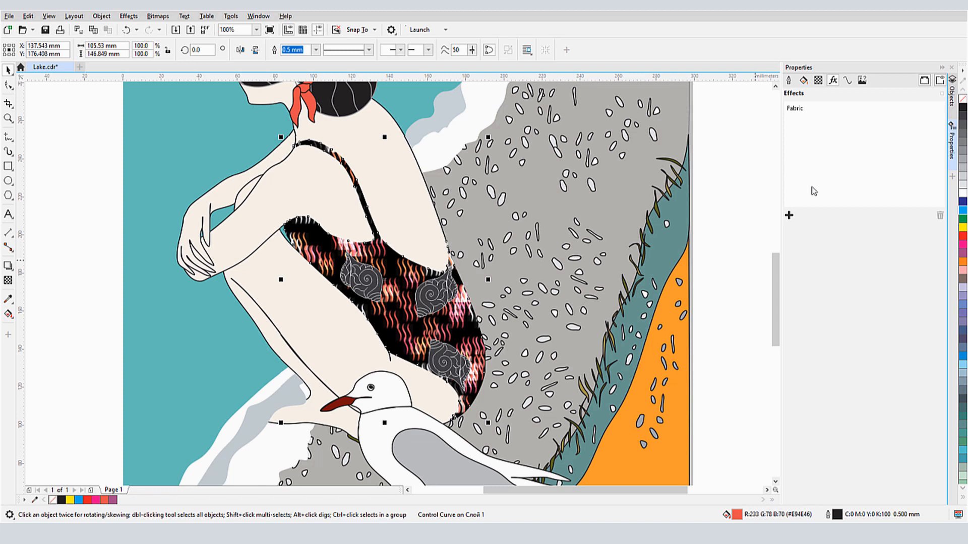
Add a creative Crystalize effect on top of the swimsuit's Fabric effect, with a slightly increased crystal size.
left_click(789, 216)
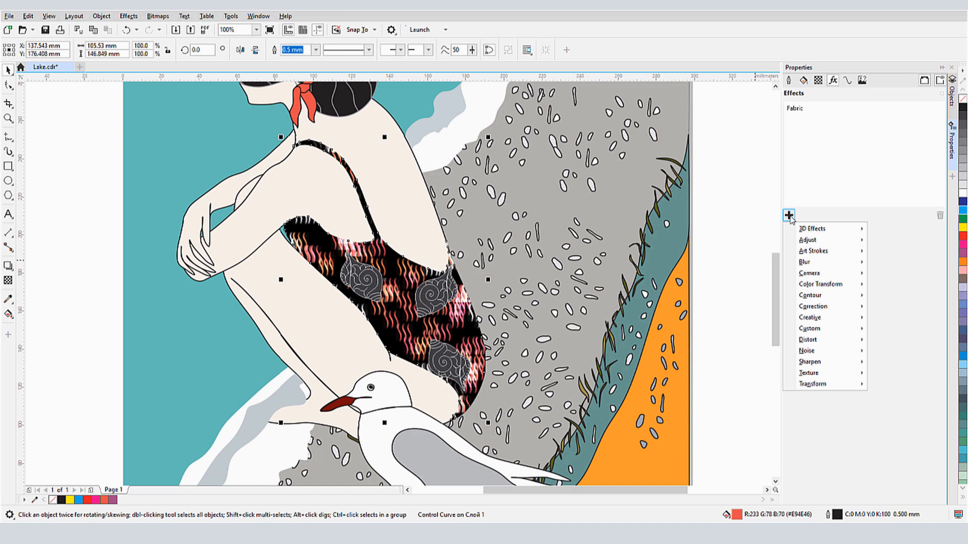
mouse_move(828, 318)
left_click(908, 325)
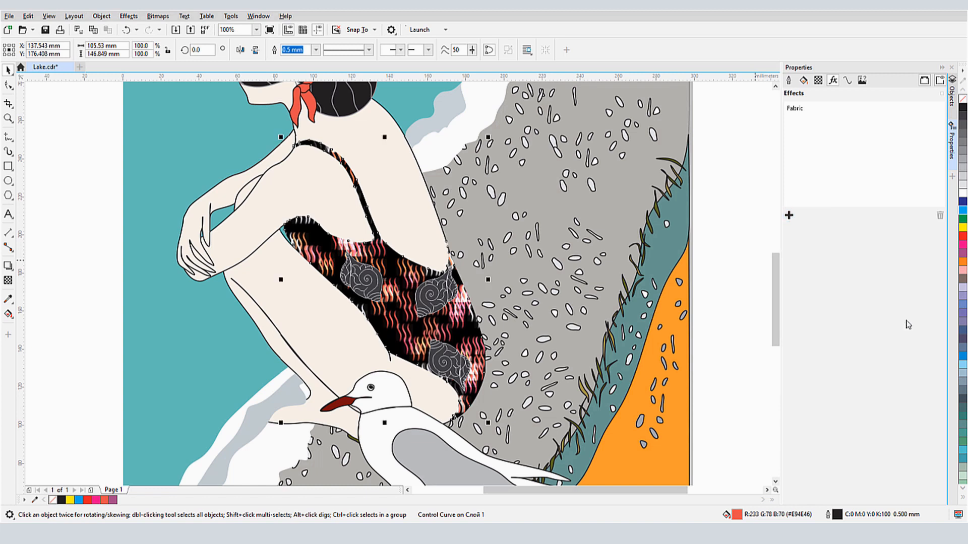
left_click_drag(522, 233, 581, 228)
left_click_drag(502, 254, 509, 256)
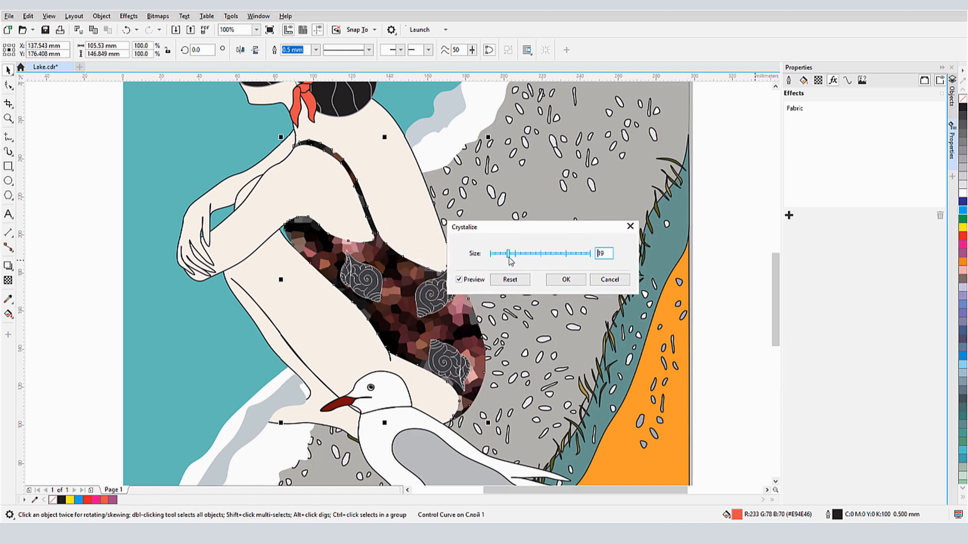
left_click(563, 278)
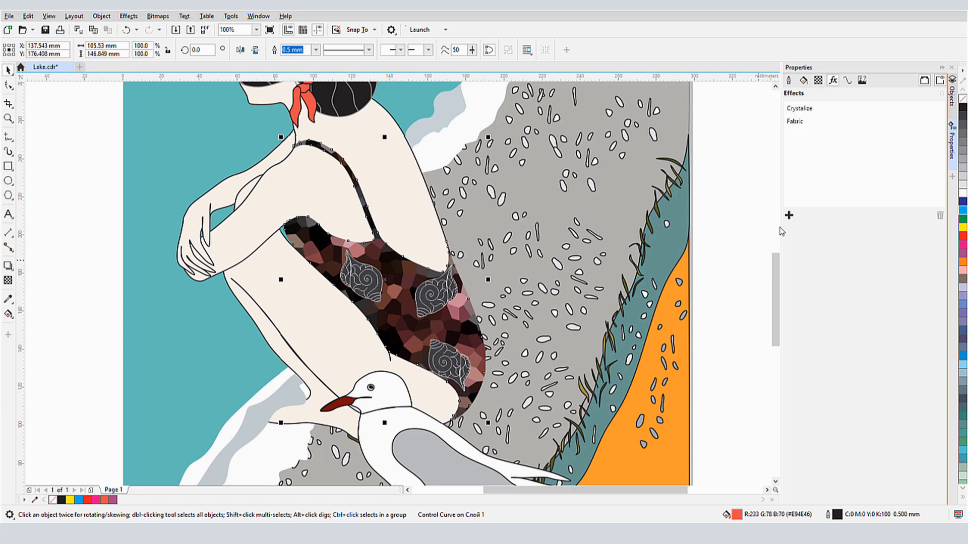
Add a Gaussian Blur effect to the swimsuit above the Crystalize effect.
left_click(788, 215)
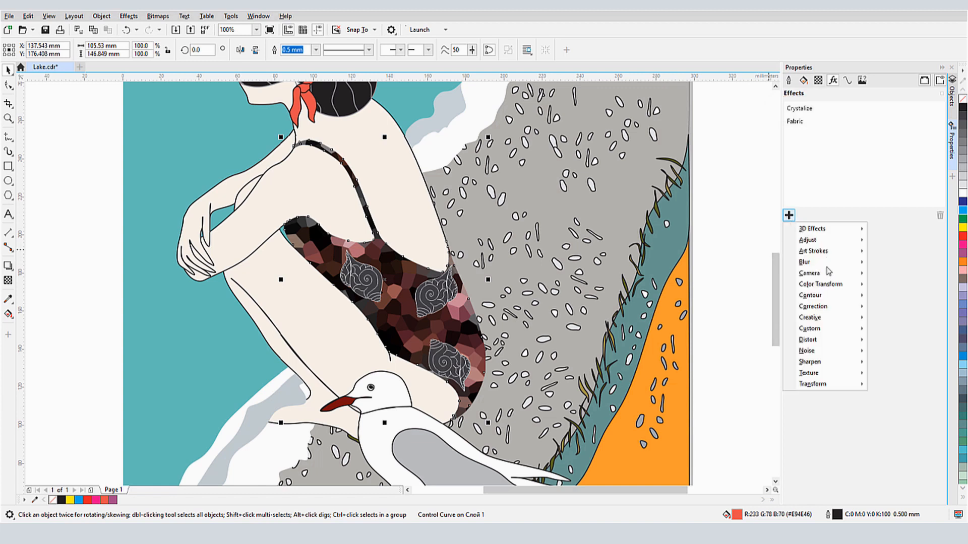
mouse_move(827, 267)
left_click(892, 276)
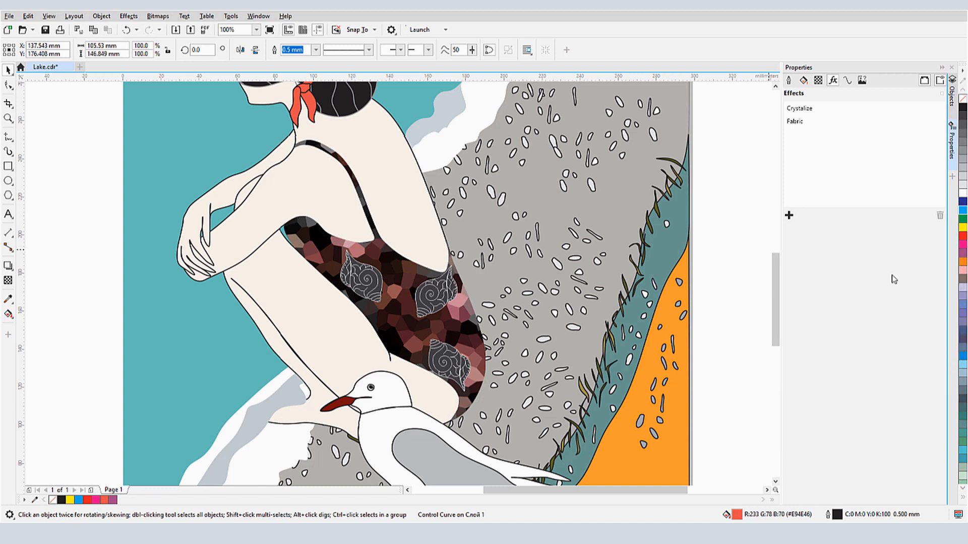
left_click(643, 243)
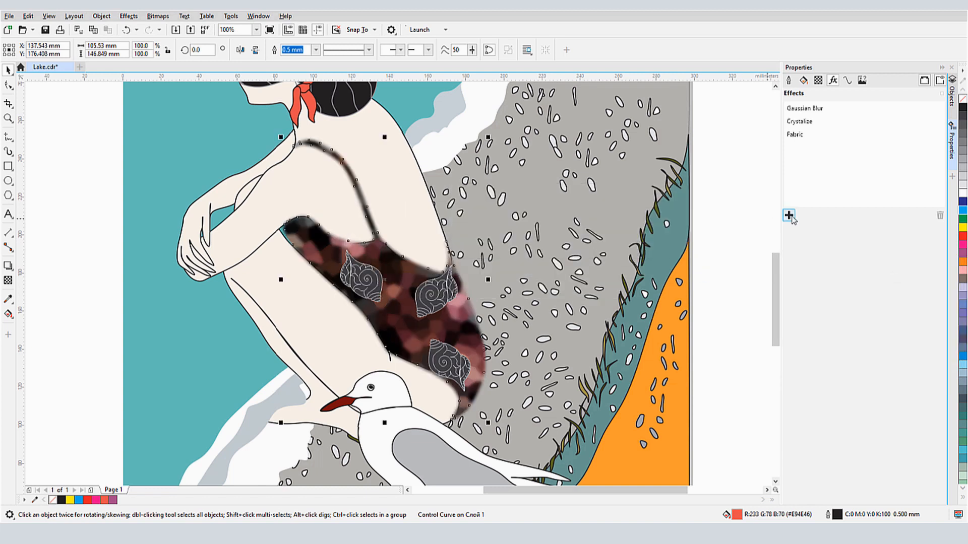
Add a Cubist art stroke to the swimsuit with size 10, brightness 50 and black paper colour.
left_click(789, 215)
mouse_move(825, 252)
left_click(898, 287)
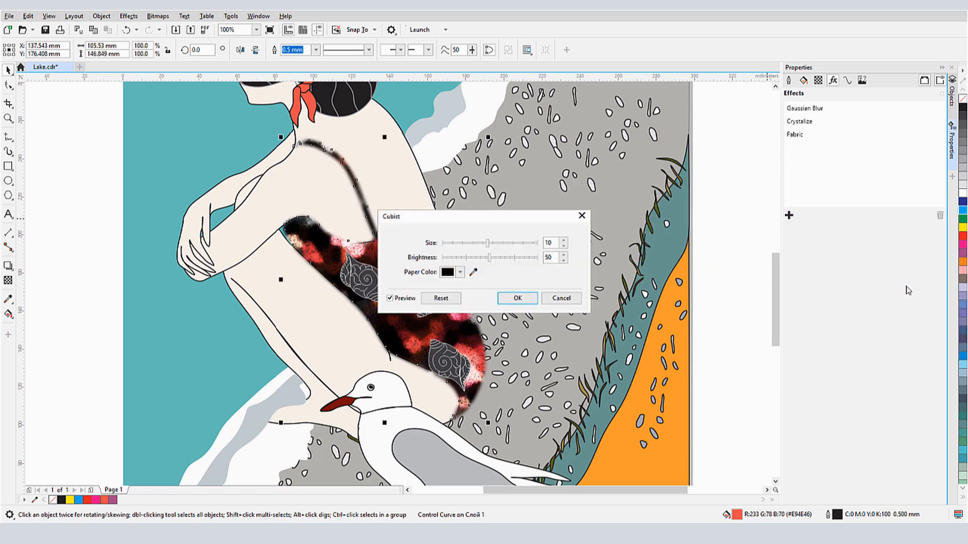
left_click_drag(551, 218, 646, 223)
left_click(620, 298)
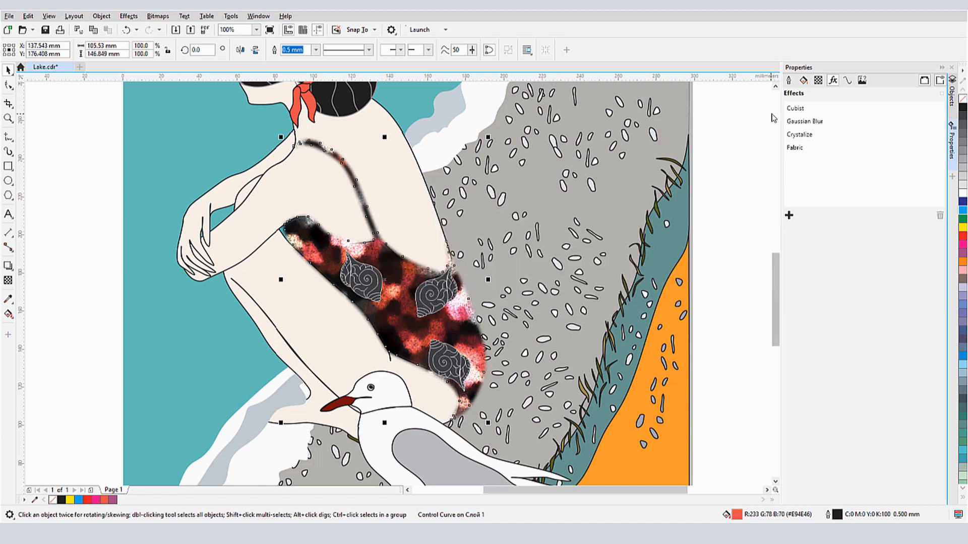
Hide the Crystalize and Cubist effects on the swimsuit.
mouse_move(939, 135)
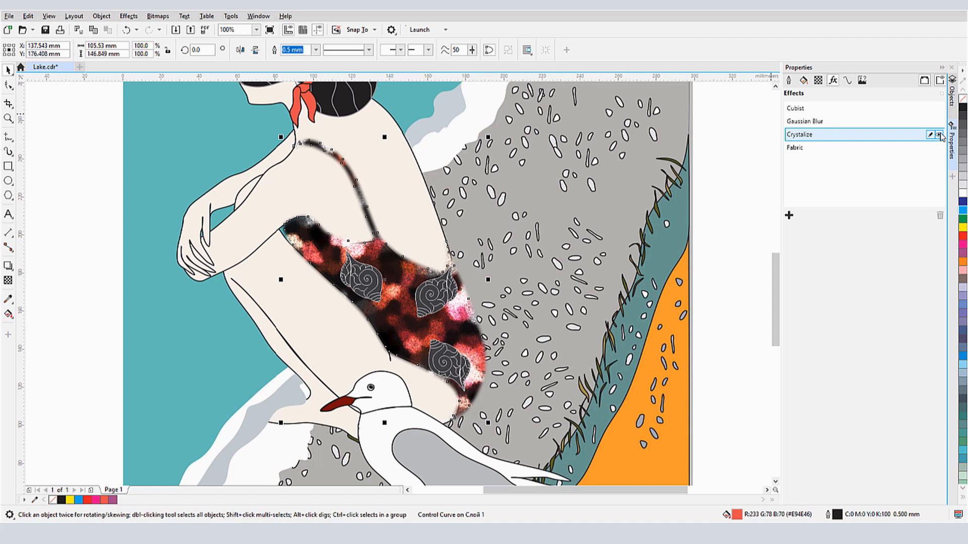
left_click(939, 134)
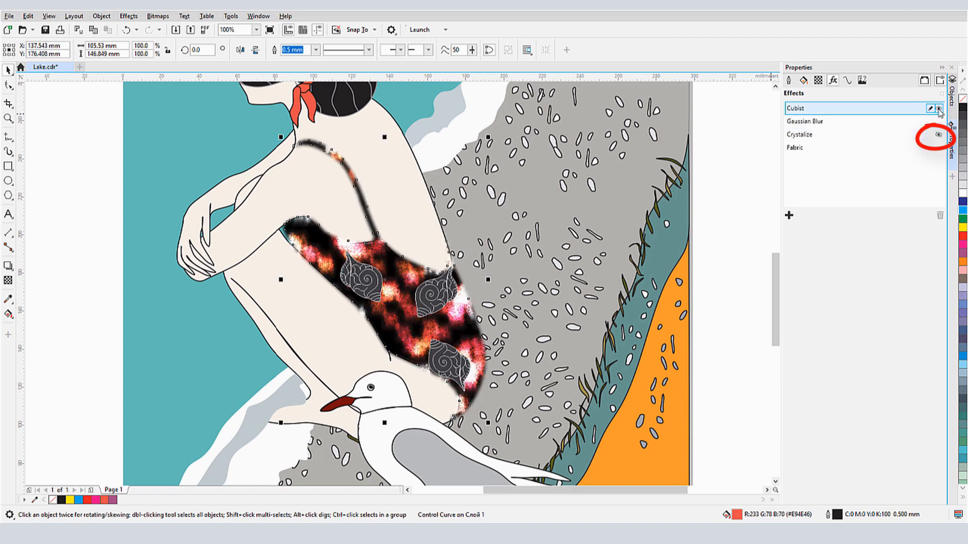
left_click(938, 109)
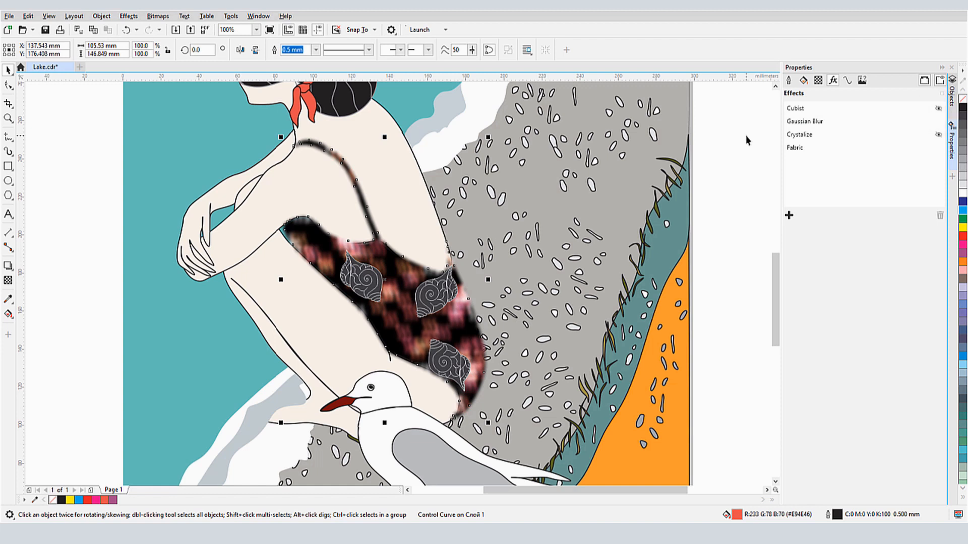
Show the hidden Cubist and Crystalize effects on the swimsuit again.
left_click(938, 108)
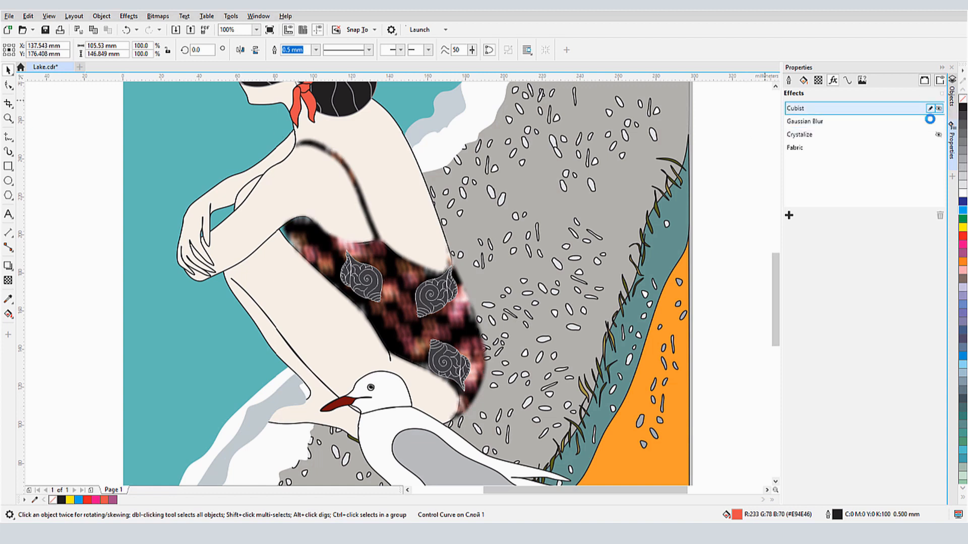
left_click(938, 135)
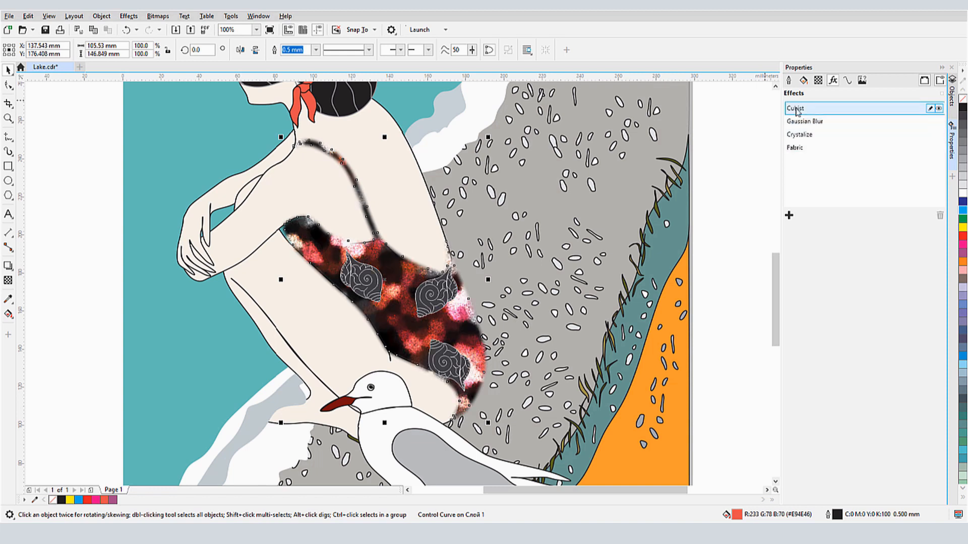
Restack the swimsuit's effects so Crystalize is above Cubist and Fabric, and delete the Gaussian Blur effect.
left_click_drag(794, 110, 791, 145)
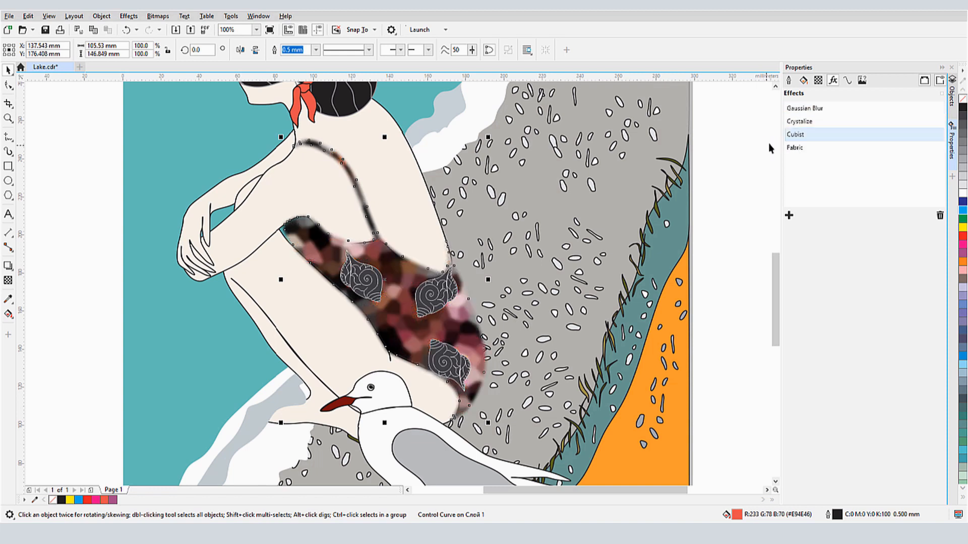
left_click_drag(800, 109, 790, 129)
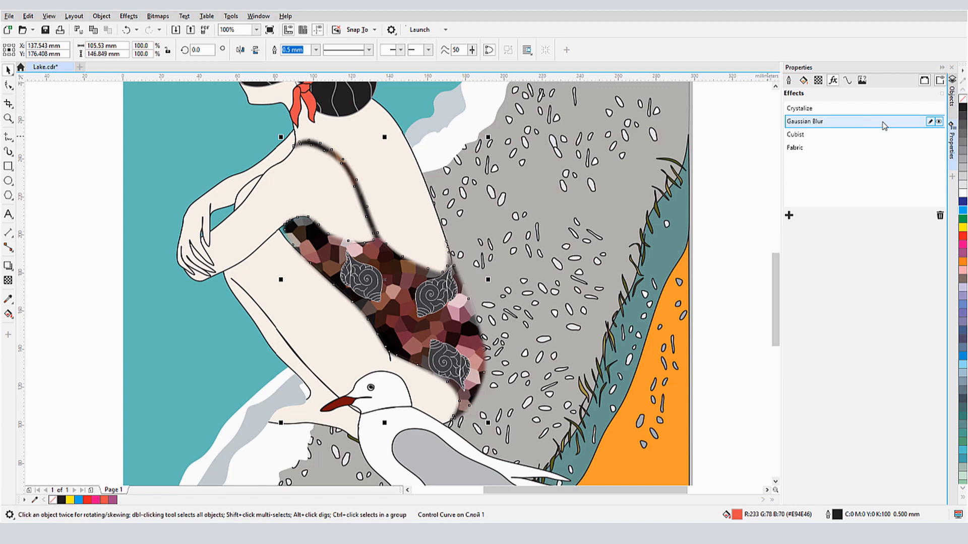
left_click(940, 216)
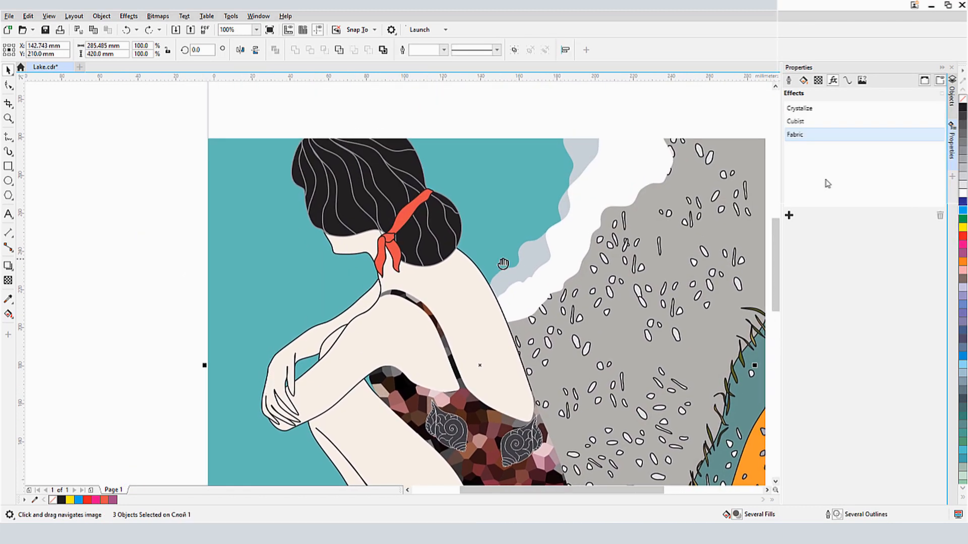
Copy the swimsuit's Crystalize, Cubist and Fabric effects onto the red hair ribbon, and review the effect markers in the object list.
left_click_drag(503, 264, 497, 259)
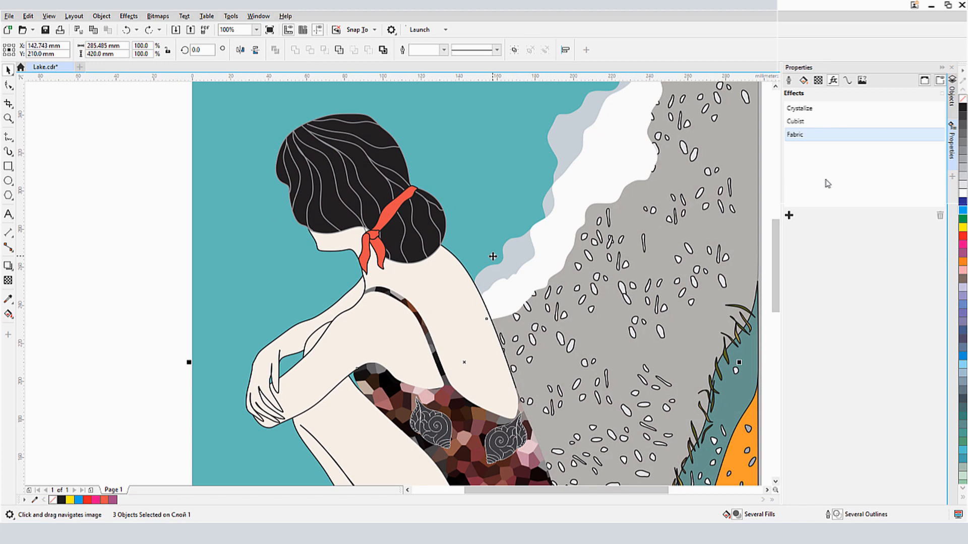
left_click(799, 133)
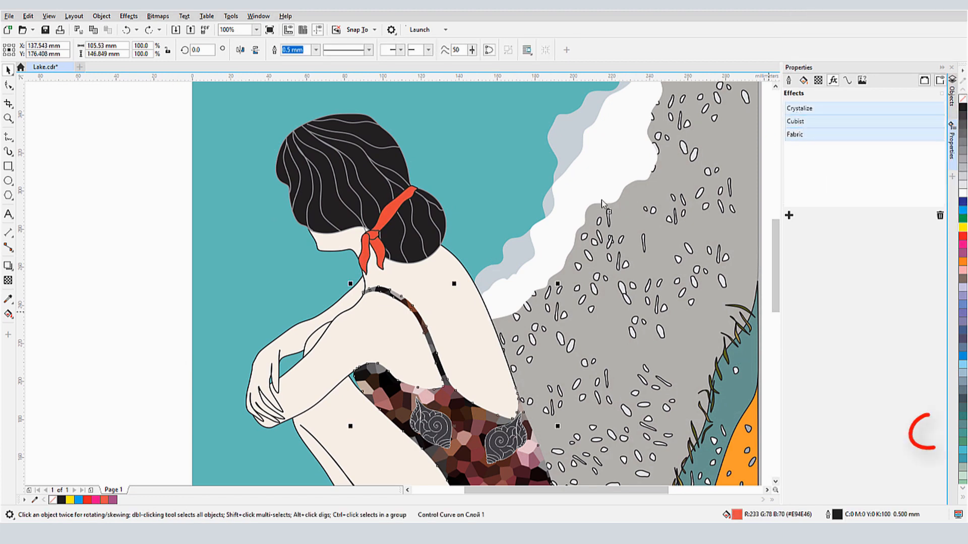
left_click(392, 209)
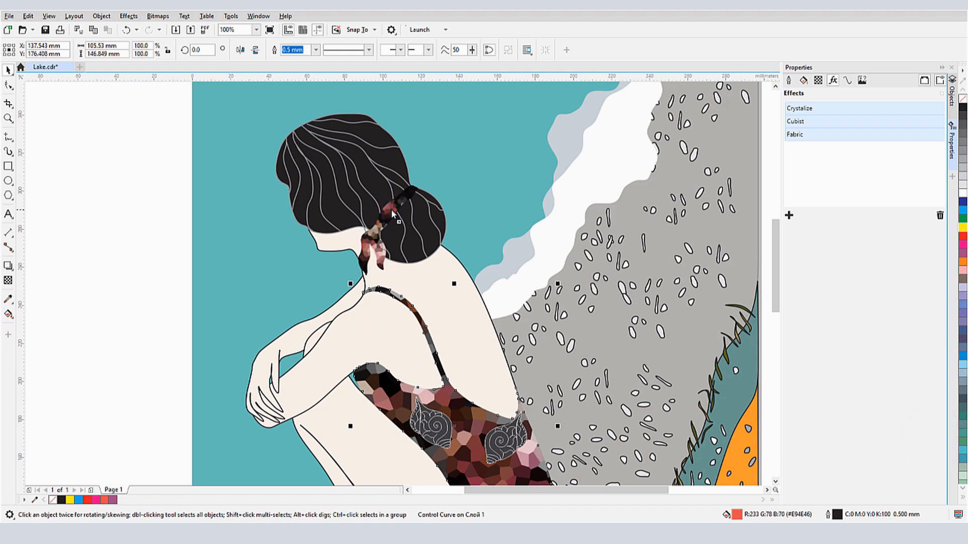
left_click(952, 100)
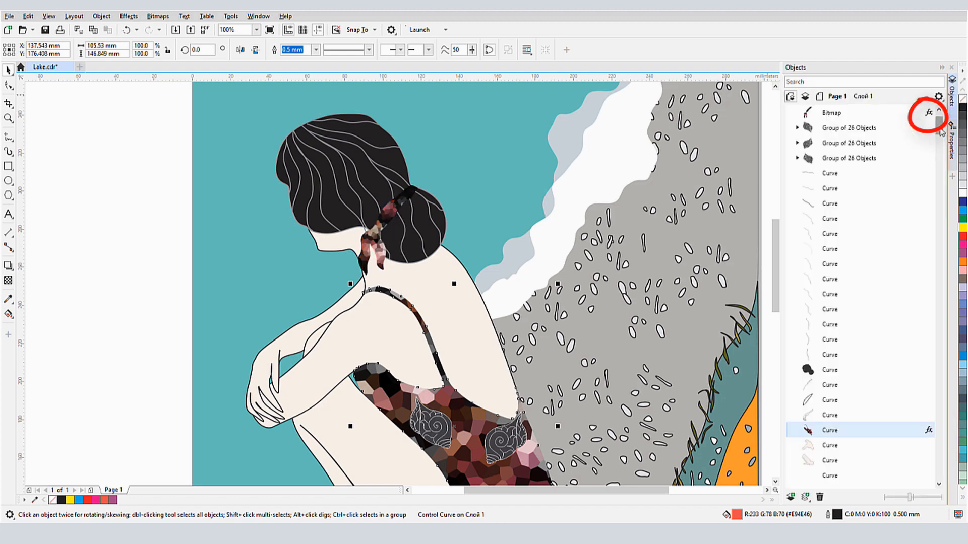
mouse_move(941, 132)
left_mouse_down()
mouse_move(940, 123)
mouse_move(941, 139)
left_mouse_up()
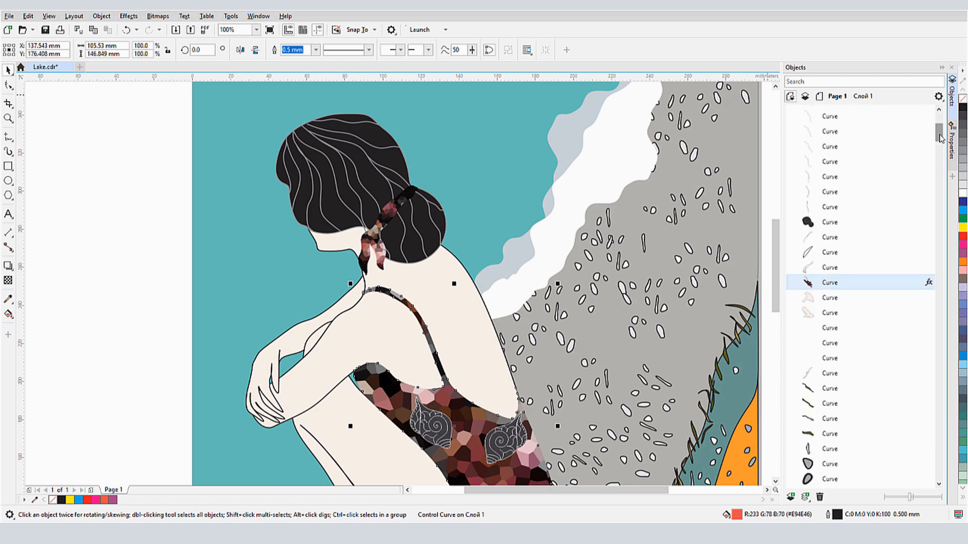
Create a new object style named Cubist Fabric from the swimsuit's effects.
mouse_move(469, 425)
left_mouse_down()
mouse_move(421, 297)
mouse_move(422, 270)
left_mouse_up()
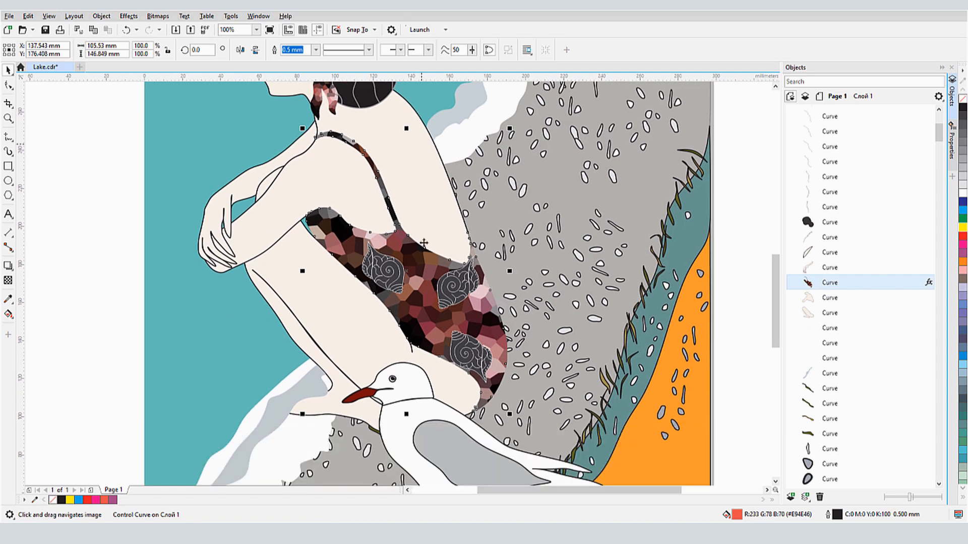
right_click(421, 269)
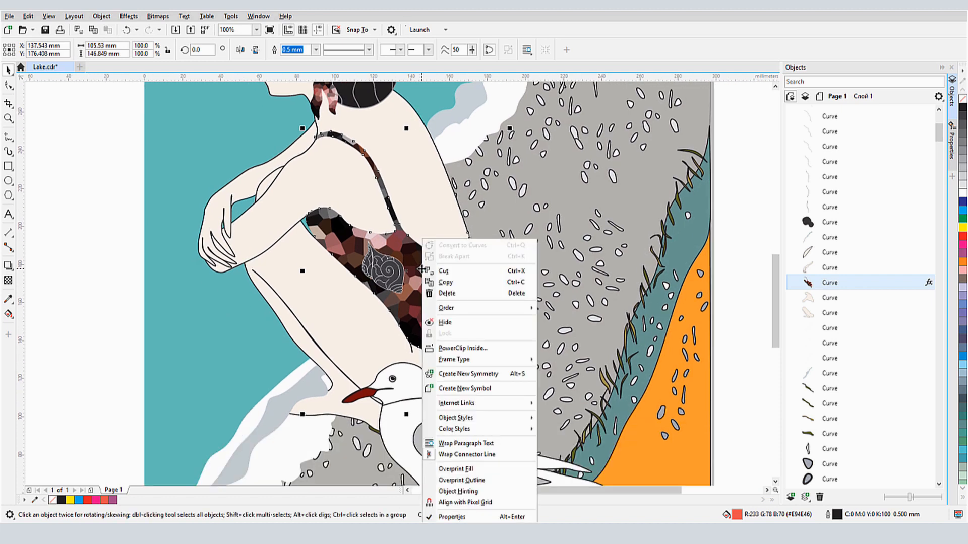
mouse_move(514, 422)
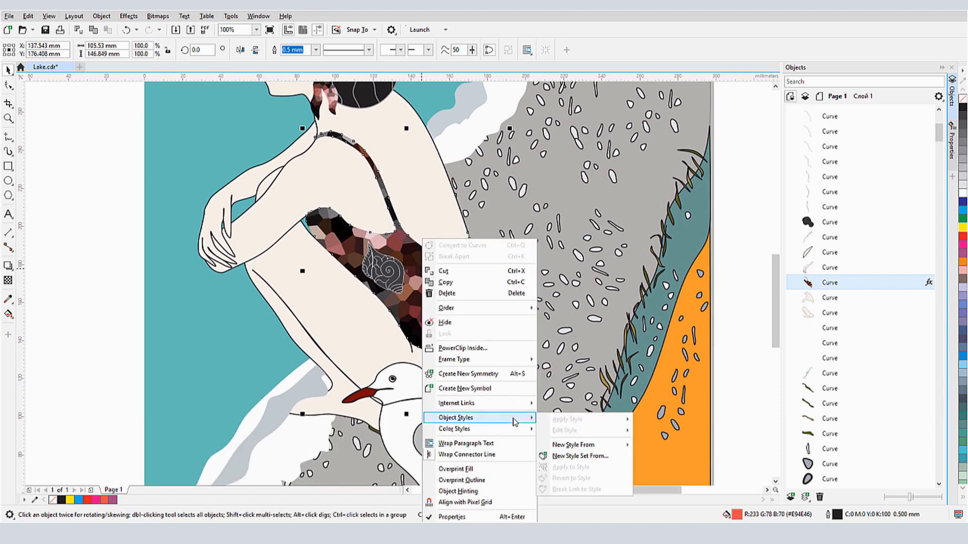
mouse_move(596, 449)
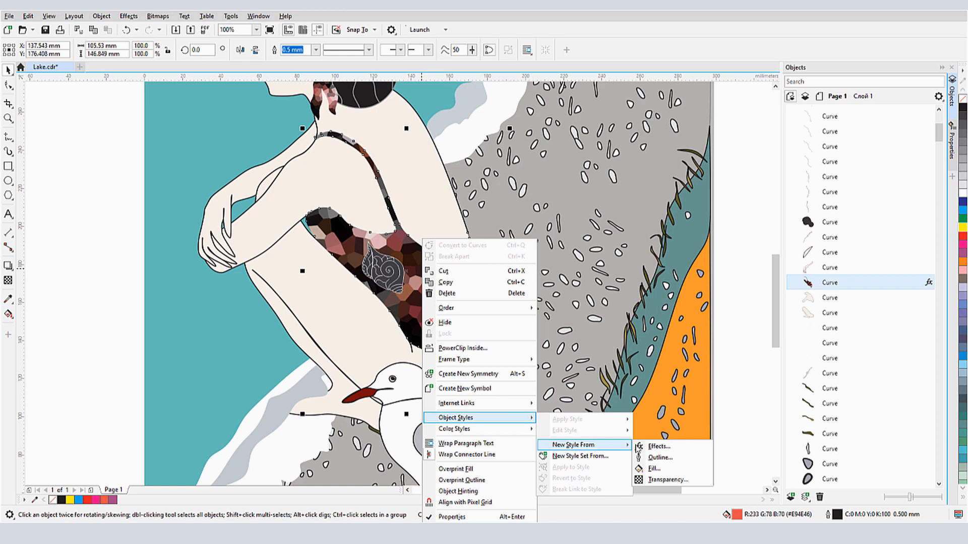
left_click(673, 449)
type("Cubist Fabric")
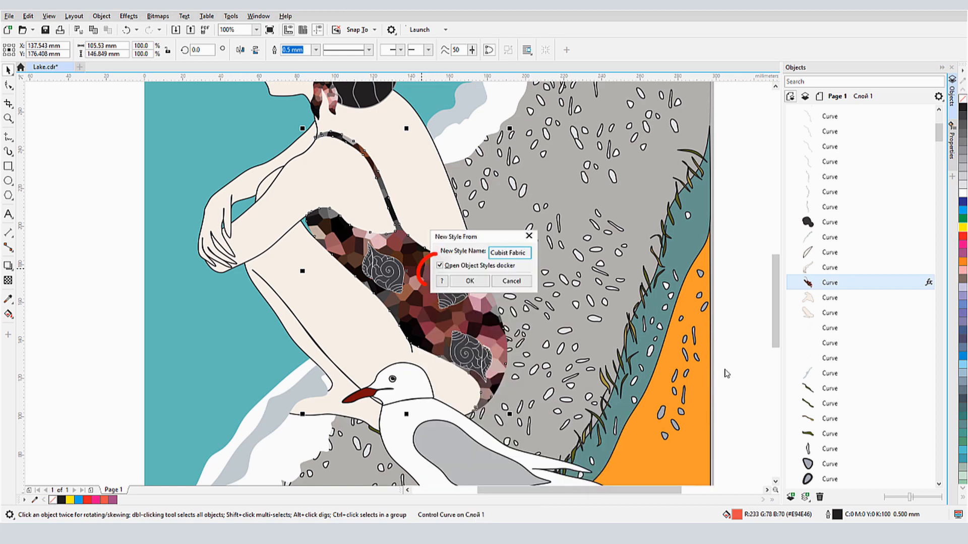
left_click(478, 285)
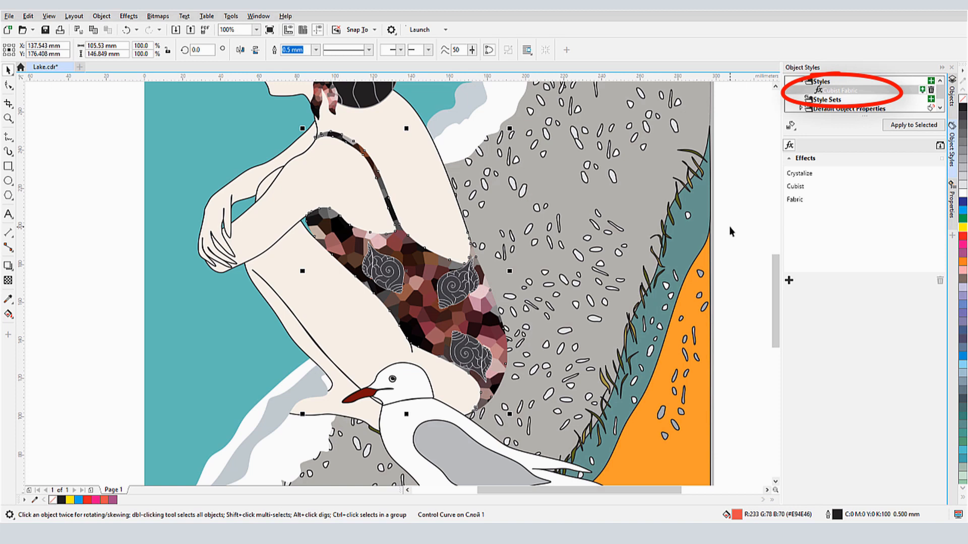
Add a second page and draw three separate rectangles on it, about 67 × 42 mm, 81 × 81 mm and 129 × 63 mm.
left_click(91, 490)
key("F6")
mouse_move(306, 162)
left_mouse_down()
mouse_move(370, 202)
mouse_move(462, 293)
left_mouse_up()
left_click_drag(313, 317, 436, 377)
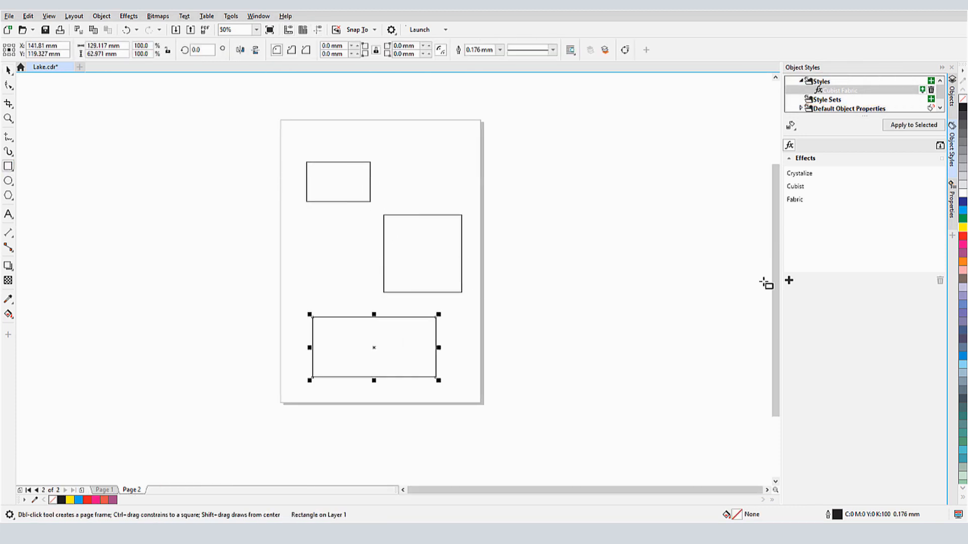
Fill the wide lower rectangle with cyan blue, the square with red and the small upper rectangle with yellow.
left_click(963, 209)
left_click(411, 259)
left_click(962, 236)
left_click(319, 188)
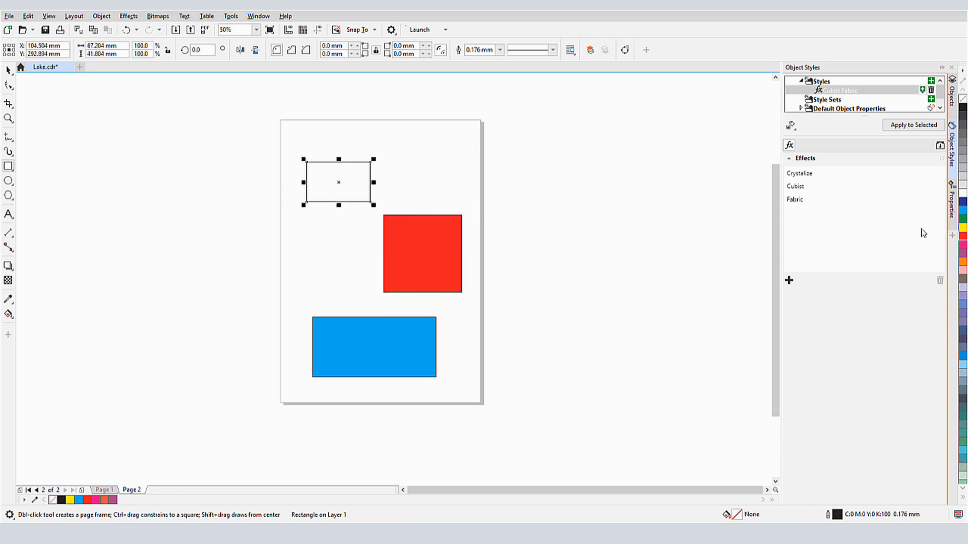
left_click(962, 228)
left_click(744, 381)
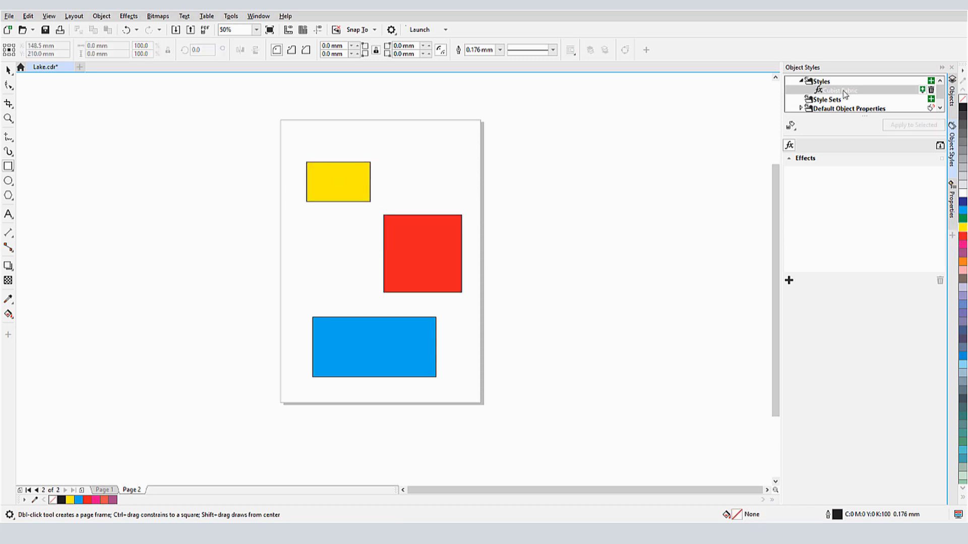
Apply the Cubist Fabric style to the yellow, red and blue rectangles.
left_click_drag(844, 93, 351, 188)
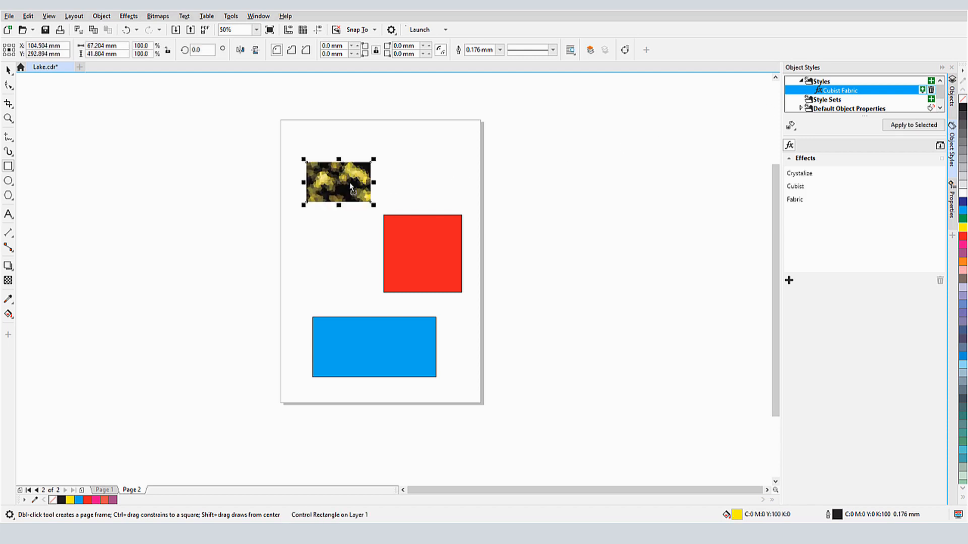
key("space")
left_click(452, 257)
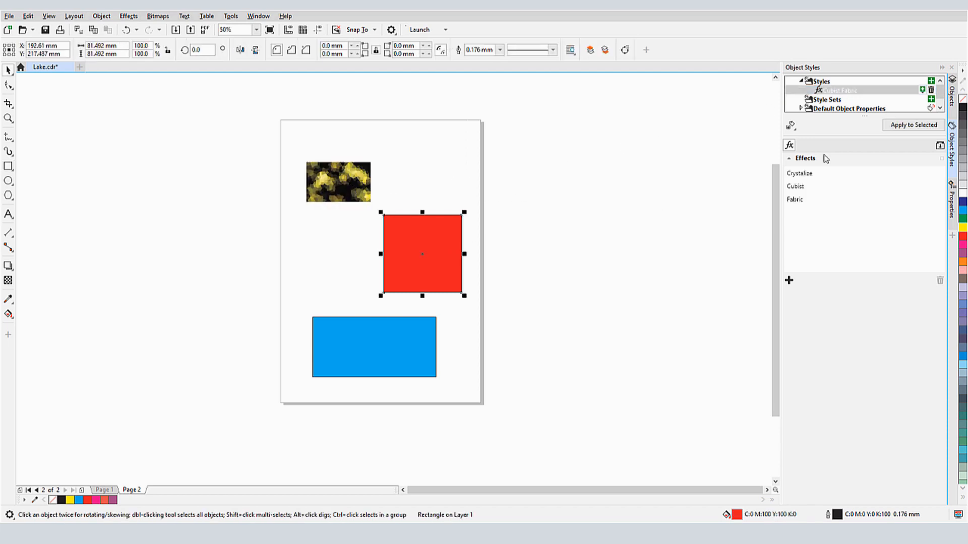
left_click(902, 125)
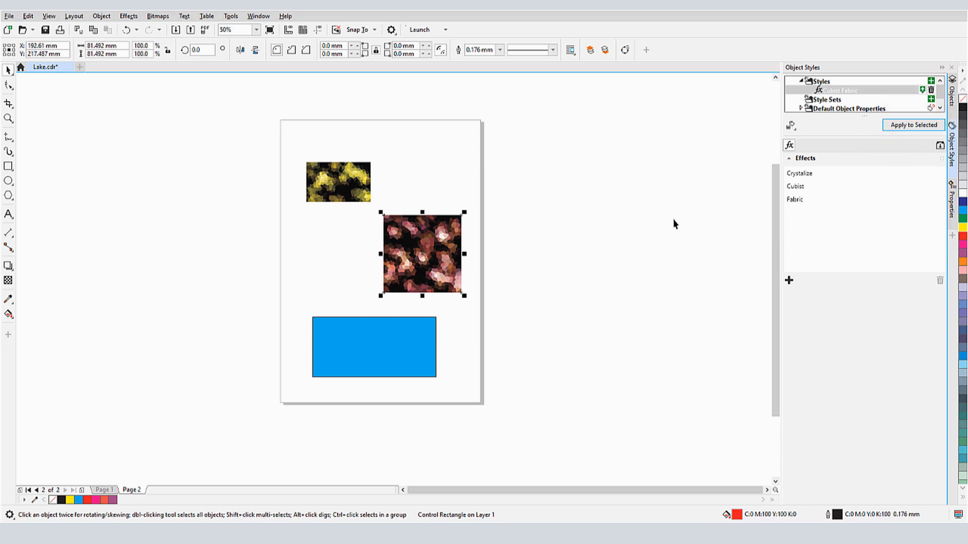
left_click(423, 356)
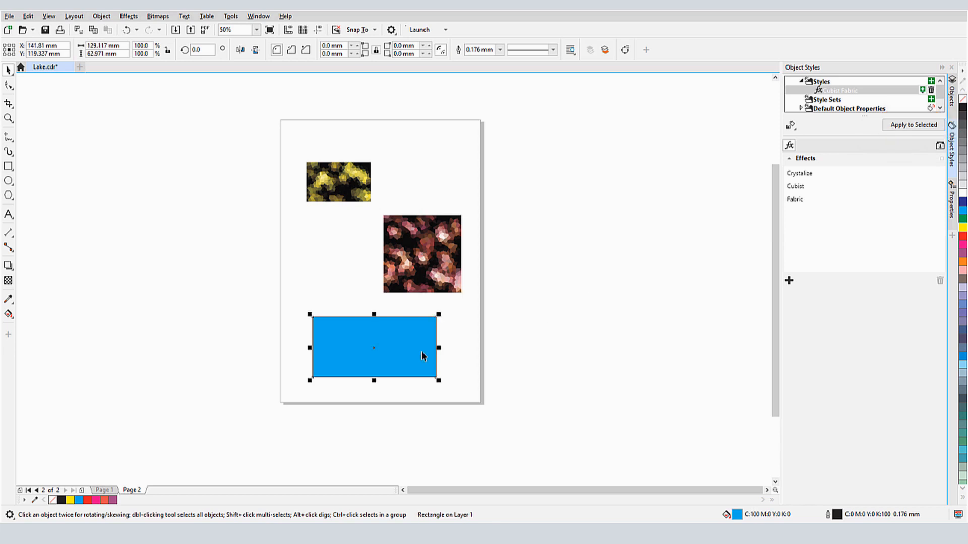
double_click(839, 91)
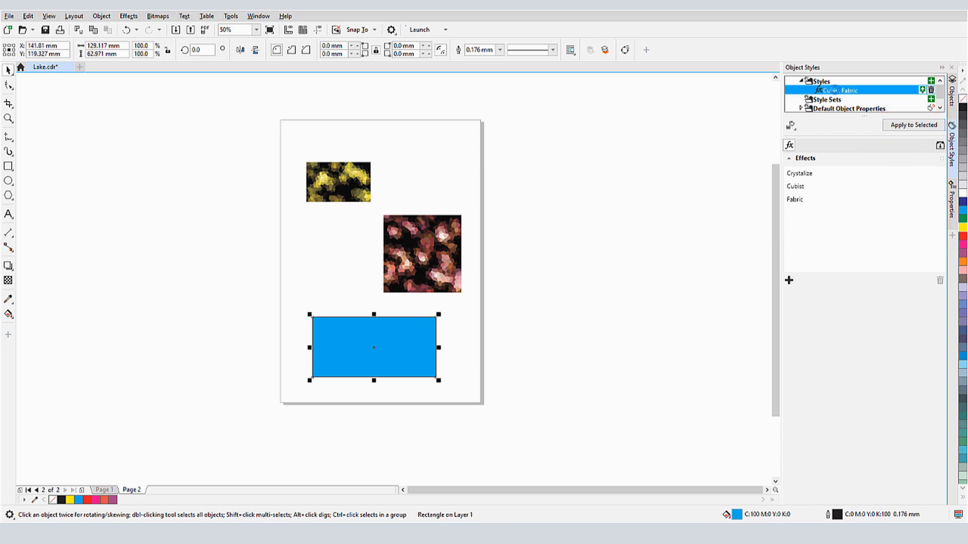
left_click(717, 175)
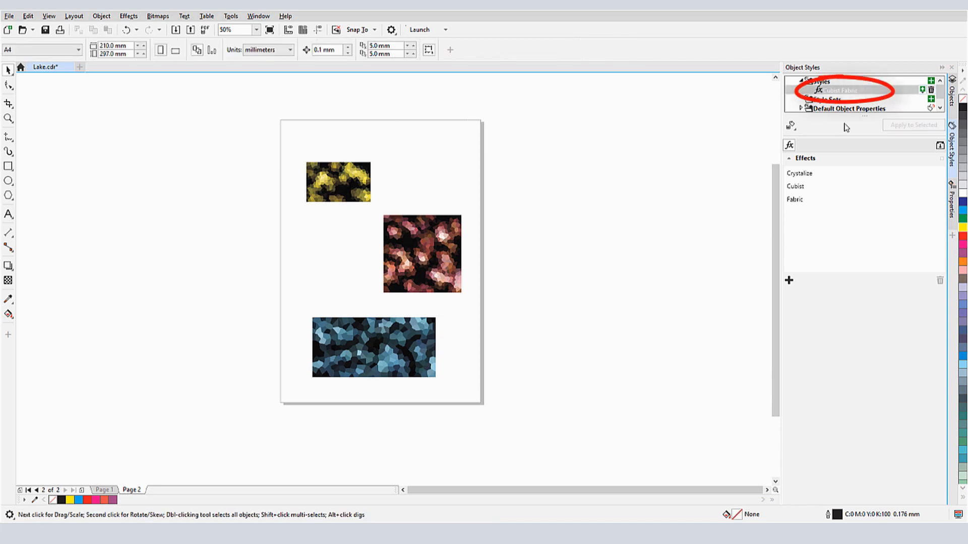
Export the document's styles as a style sheet named Cubist Fabric, including only Styles.
left_click(791, 125)
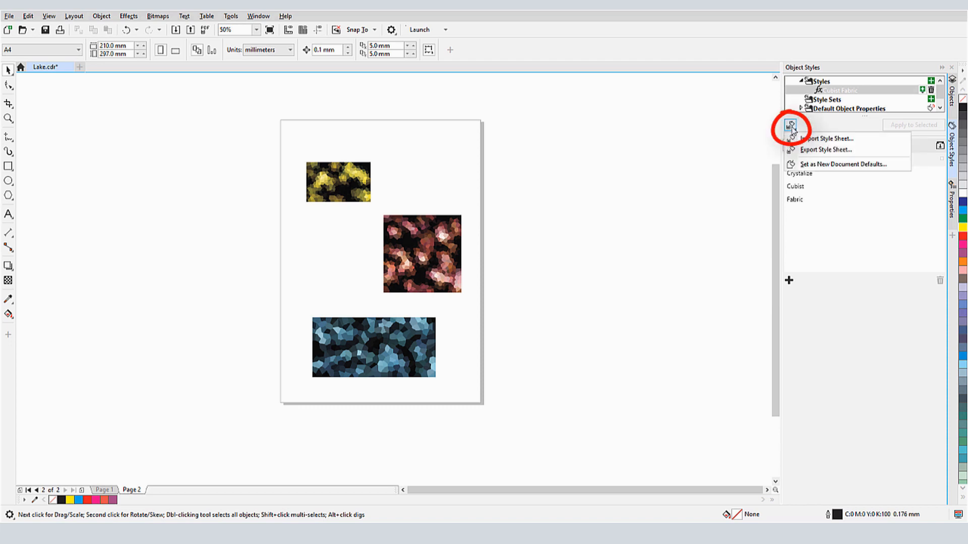
left_click(852, 152)
type("Cubist")
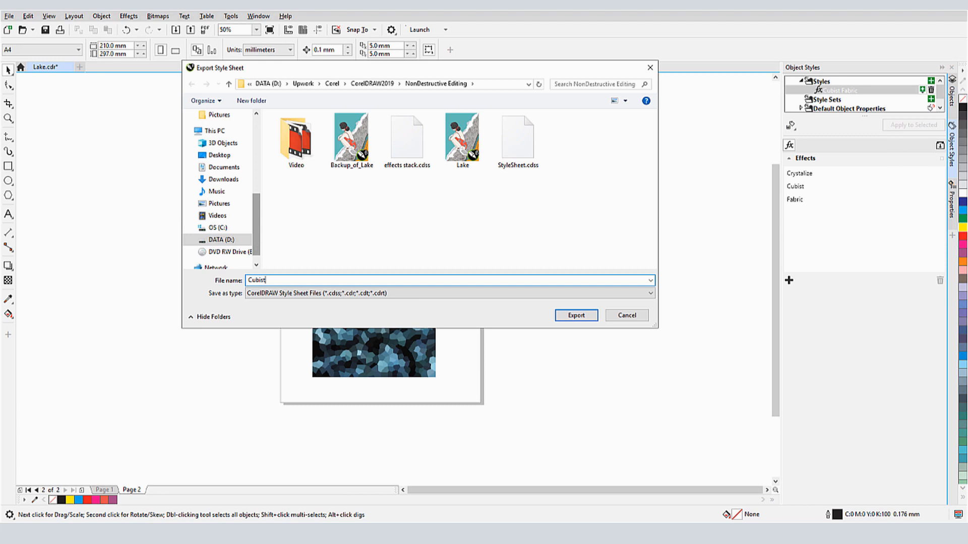
type(" Fabric")
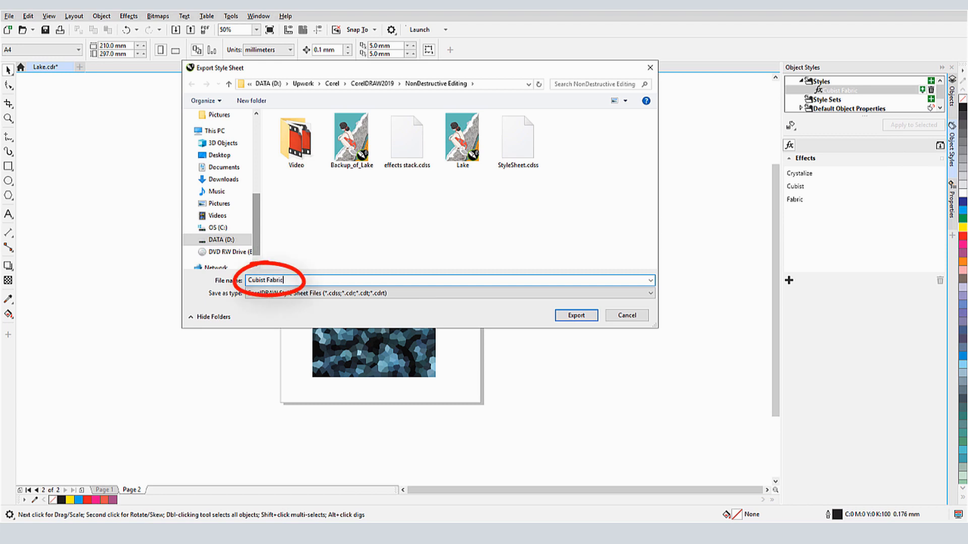
left_click(577, 315)
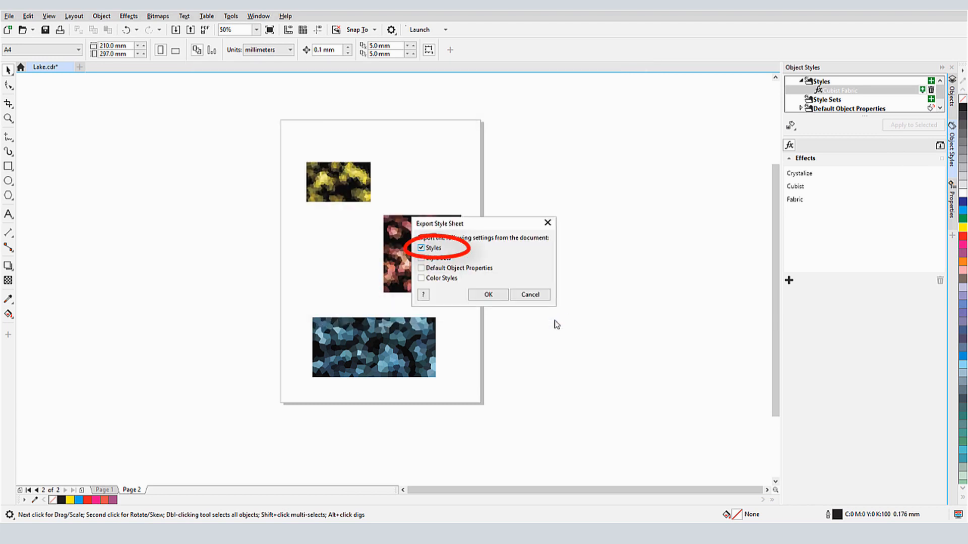
left_click(487, 295)
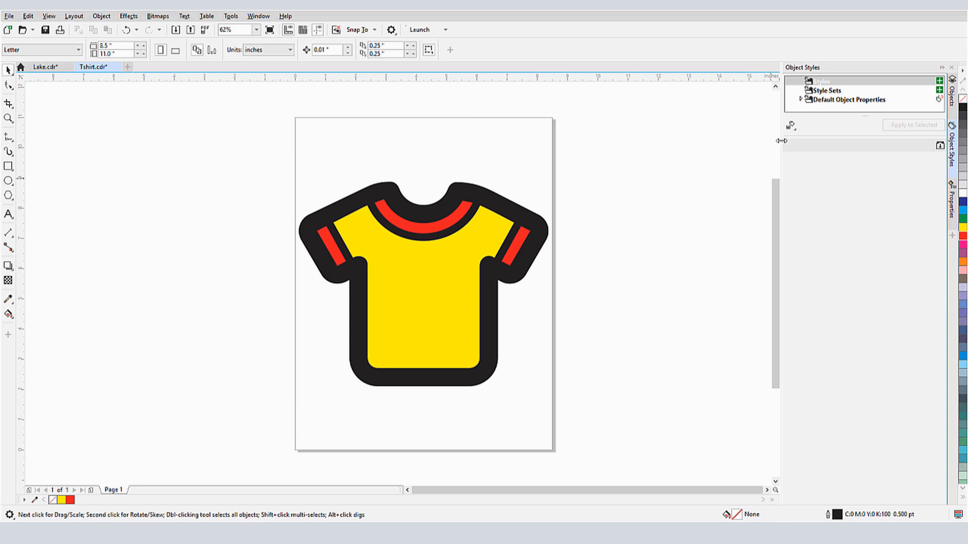
Import the Cubist Fabric style sheet into the T-shirt document, including only Styles.
left_click(791, 125)
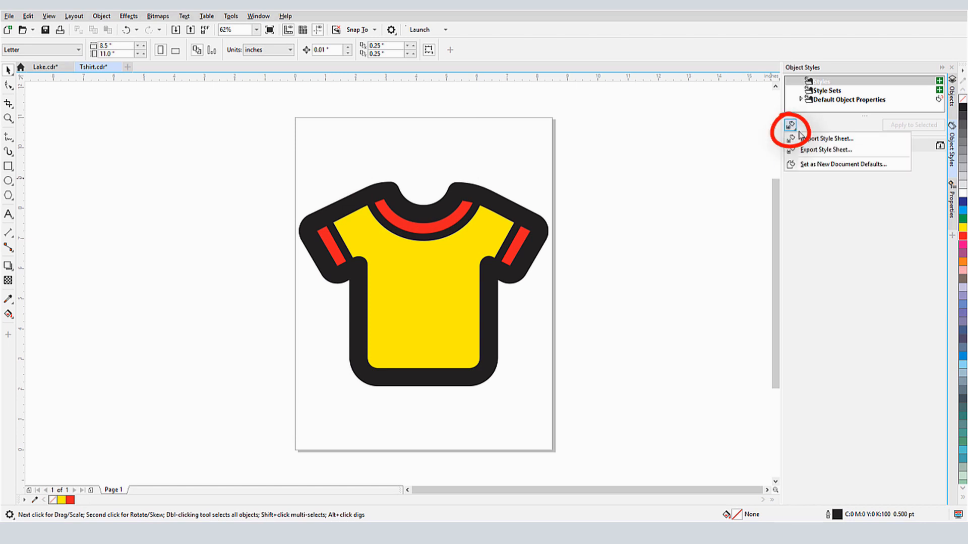
left_click(826, 139)
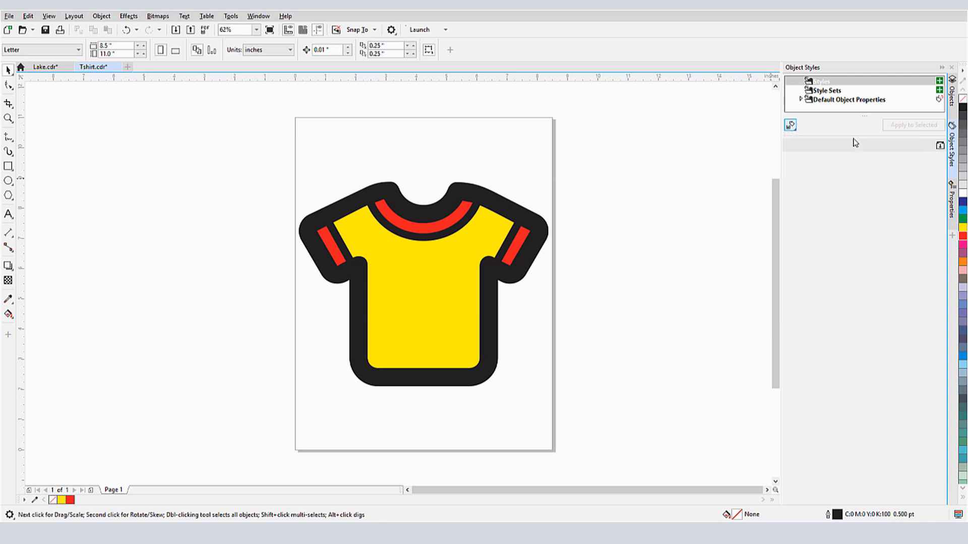
left_click(423, 144)
left_click(568, 316)
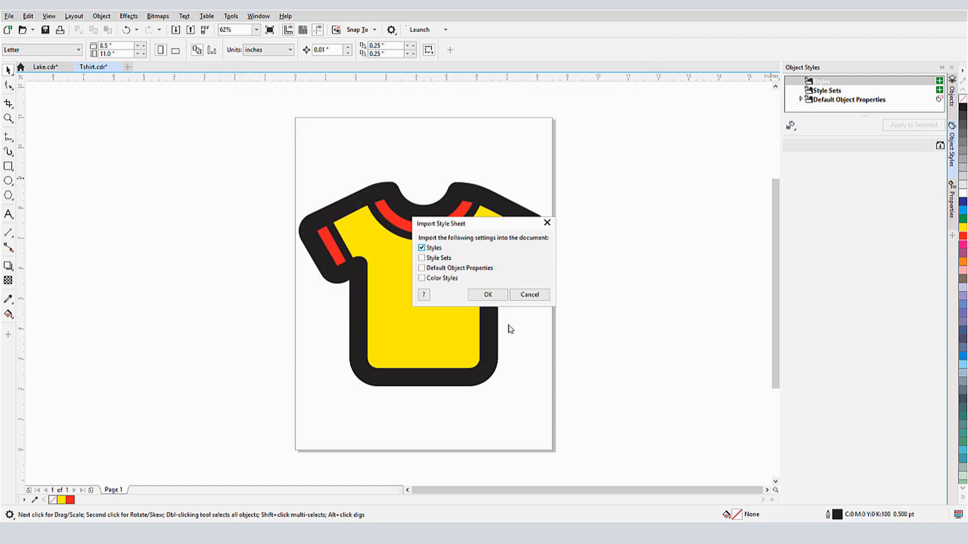
key("Return")
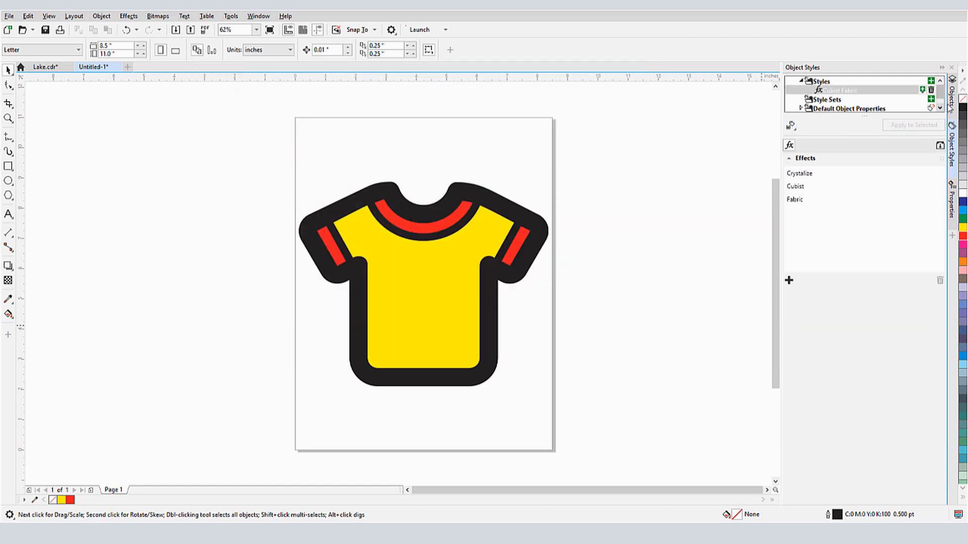
Apply the Cubist Fabric style to the T-shirt's yellow body, red collar curve and two red sleeve stripes.
left_click(952, 92)
left_click(834, 173)
left_click(840, 224, "shift")
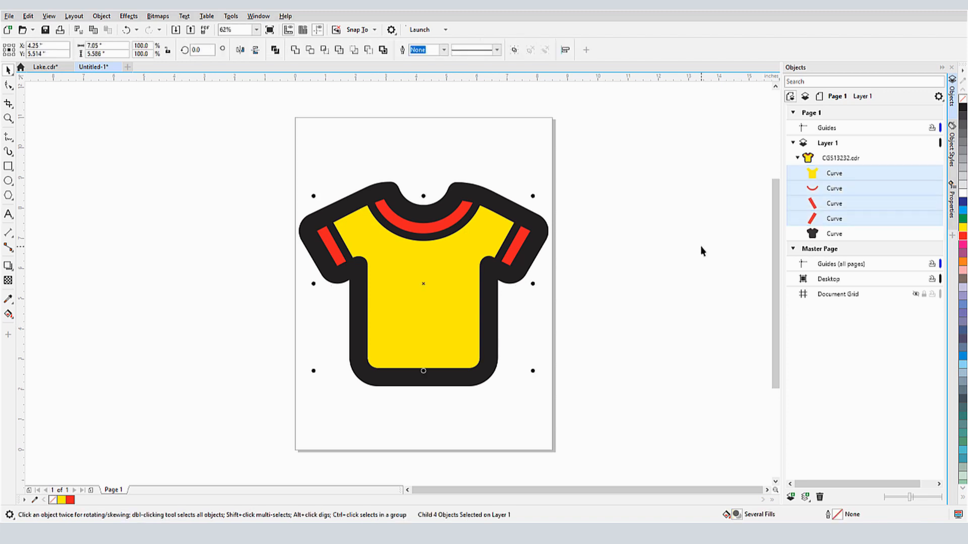
left_click(952, 154)
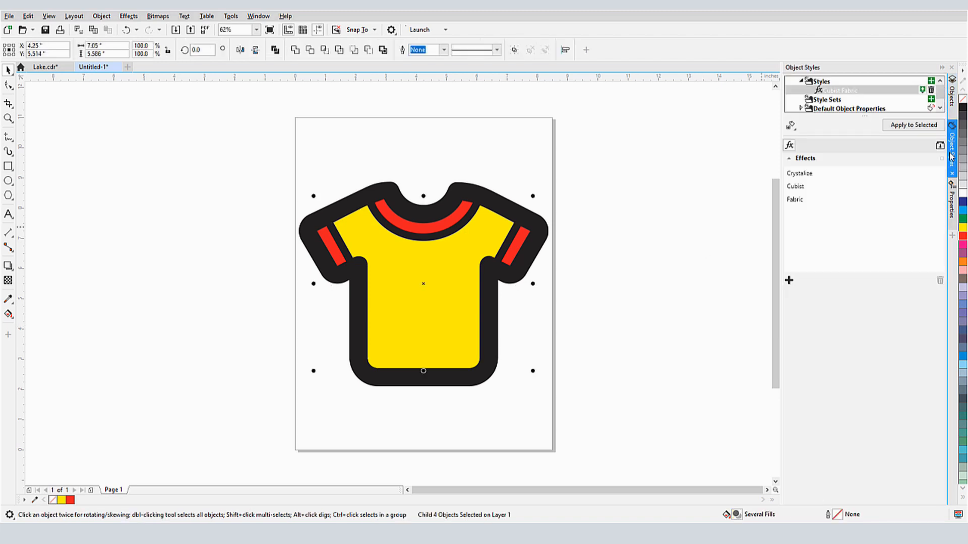
left_click(920, 126)
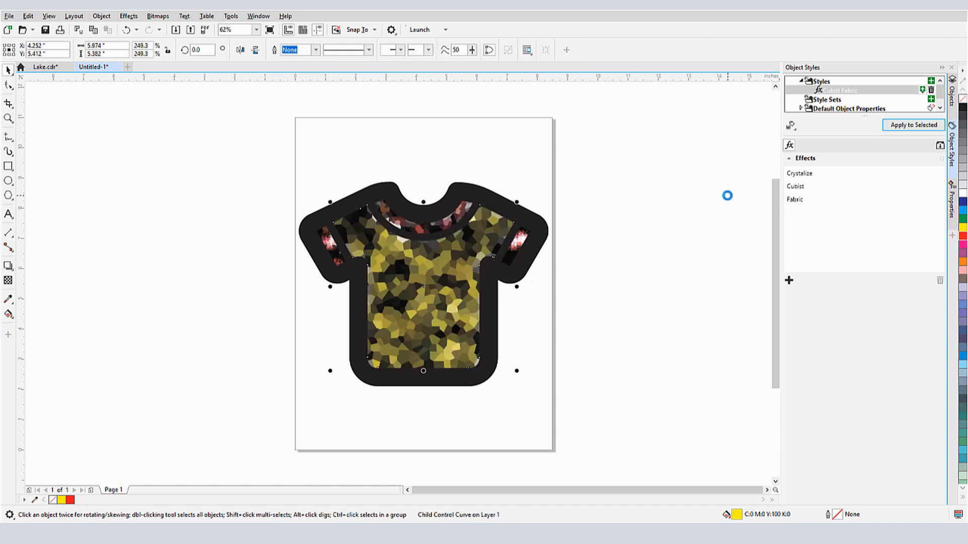
left_click(728, 199)
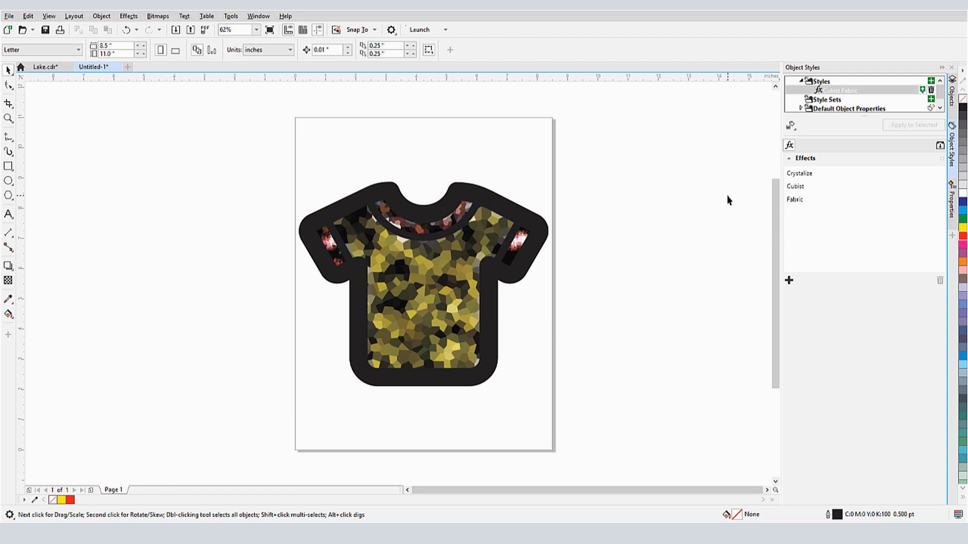